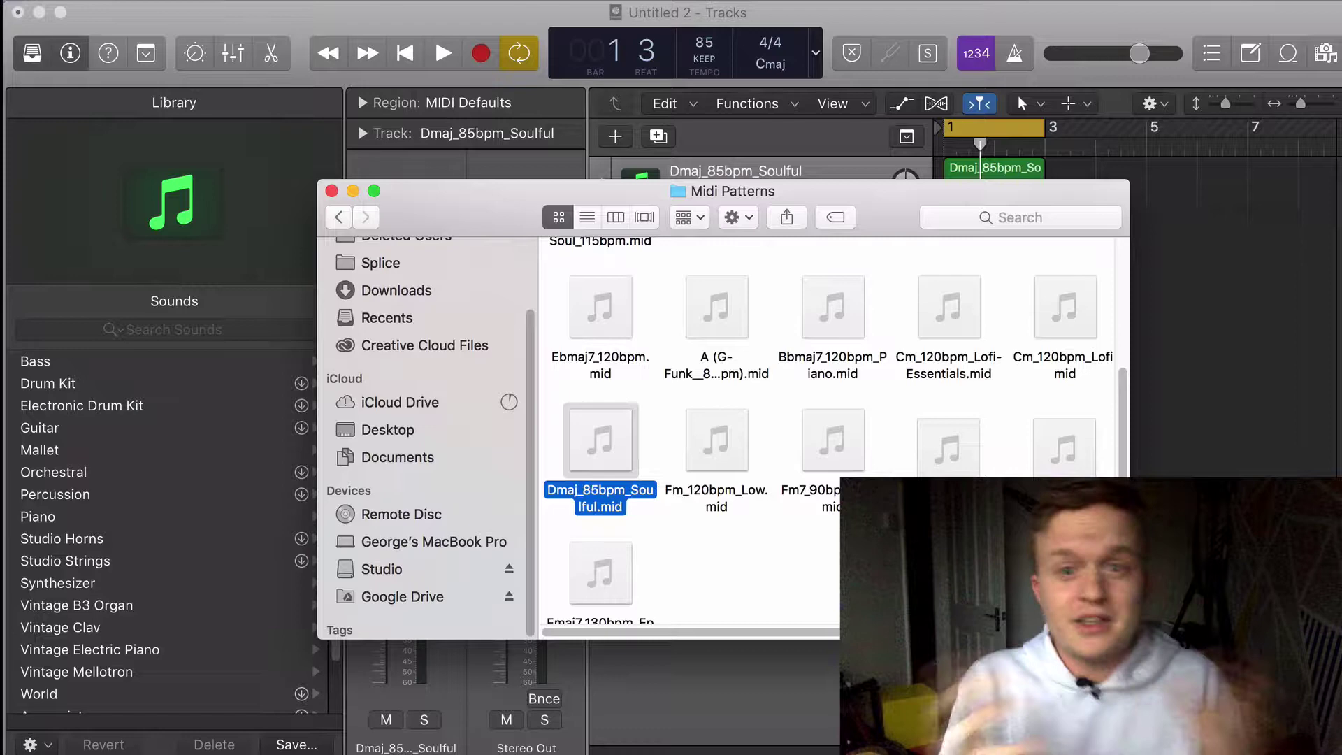
Step: Move the Finder Midi Patterns window aside and minimize it to reveal the Logic project
{"action": "left_click_drag", "start_coordinate": [777, 200], "coordinate": [526, 183]}
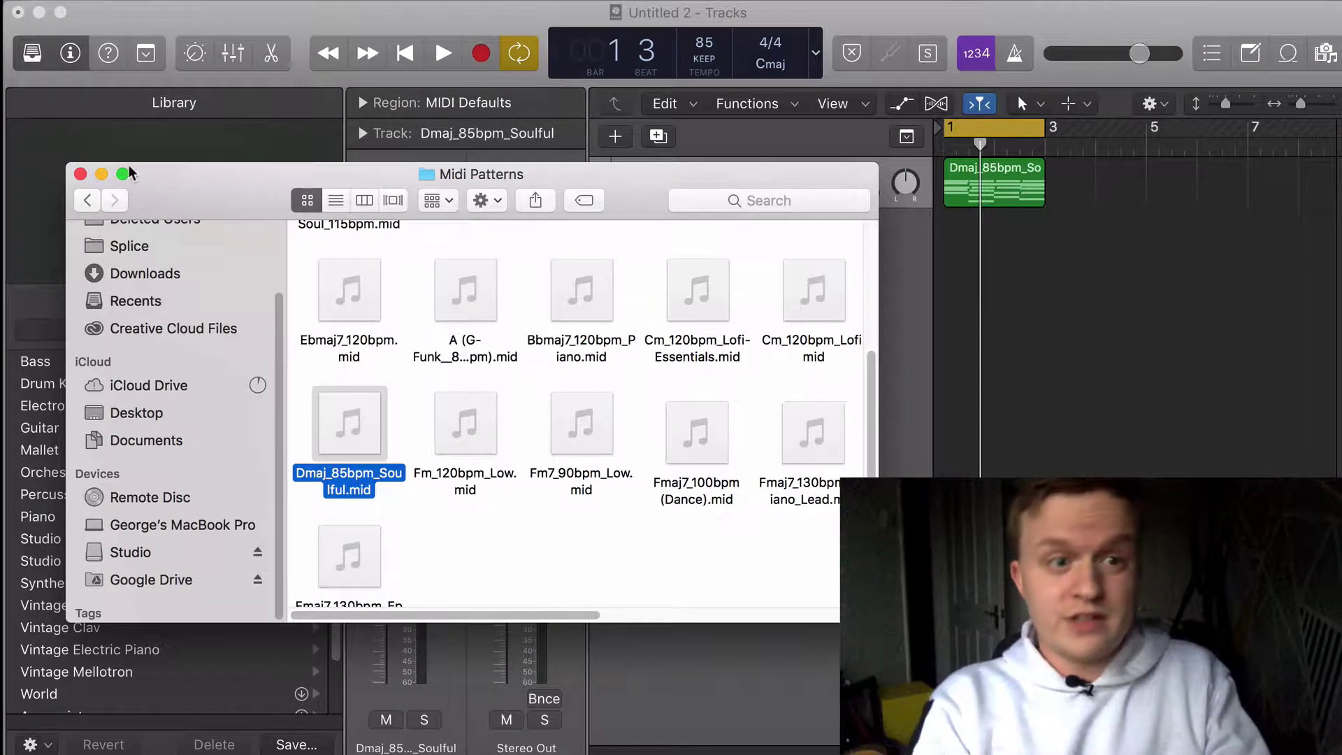
{"action": "left_click", "coordinate": [102, 173]}
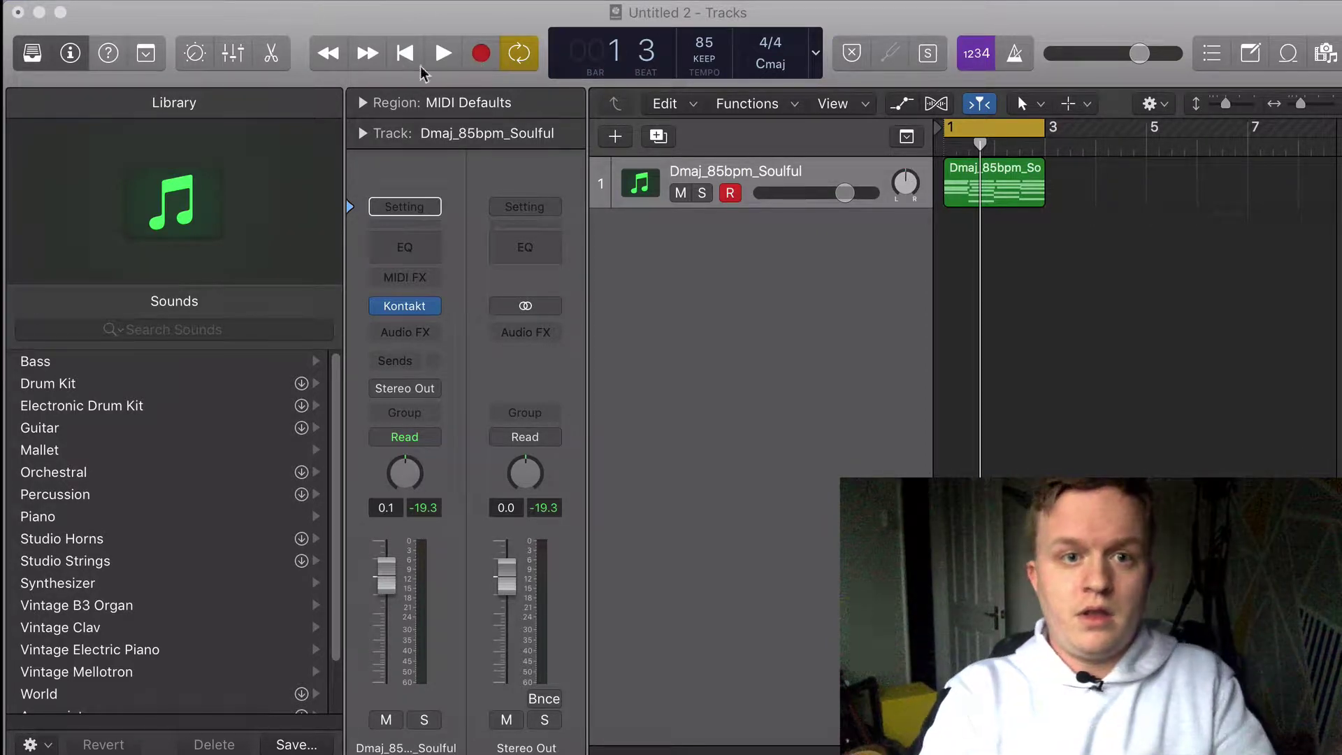
Step: Play the Dmaj_85bpm_Soulful loop twice from bar 1, then select its MIDI region
{"action": "left_click", "coordinate": [404, 54]}
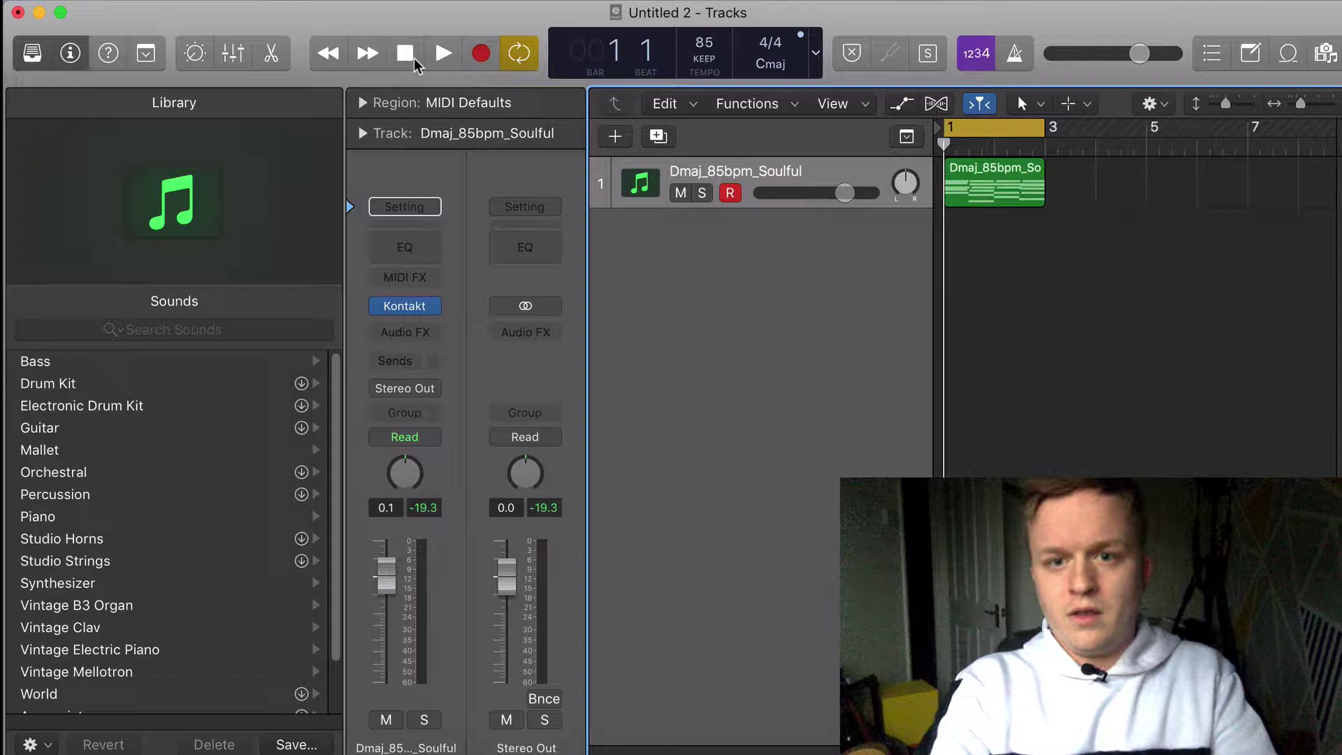
{"action": "key", "text": "space"}
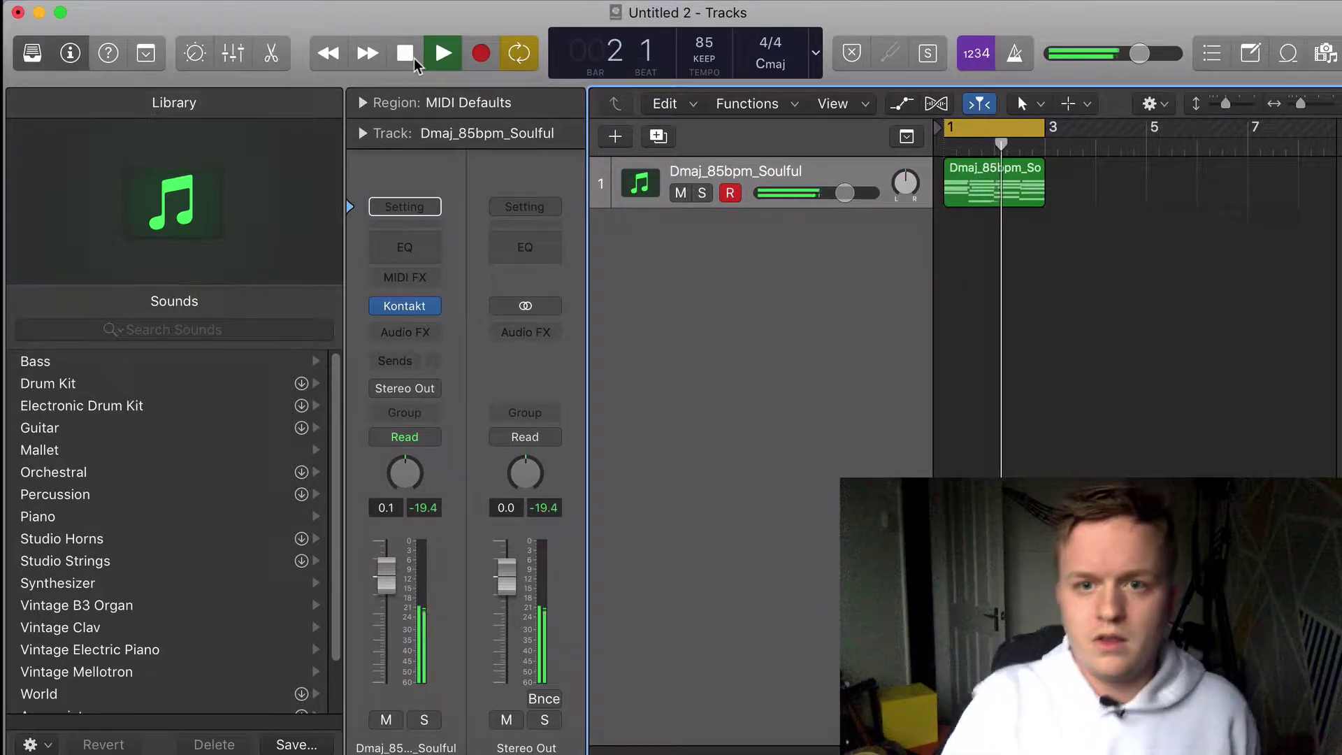
{"action": "left_click", "coordinate": [415, 60]}
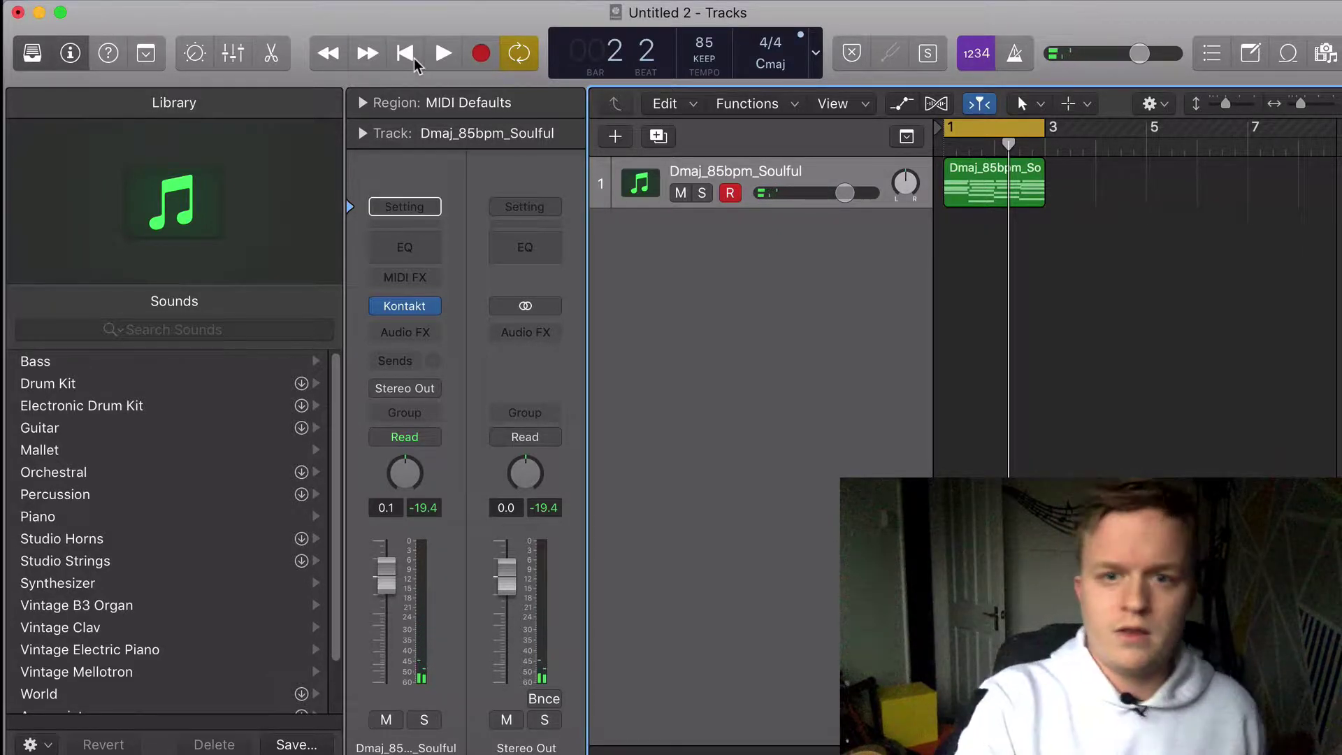
{"action": "left_click", "coordinate": [404, 53]}
{"action": "key", "text": "space"}
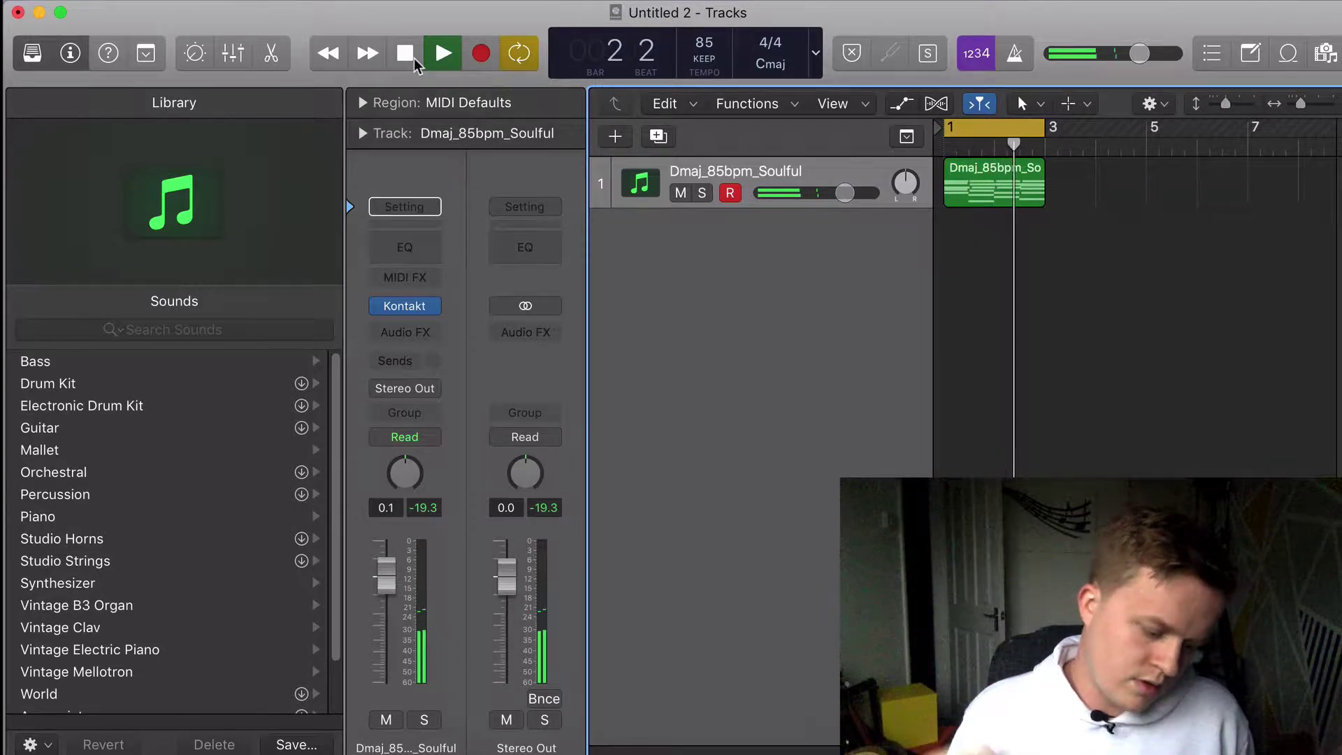
{"action": "left_click", "coordinate": [412, 60]}
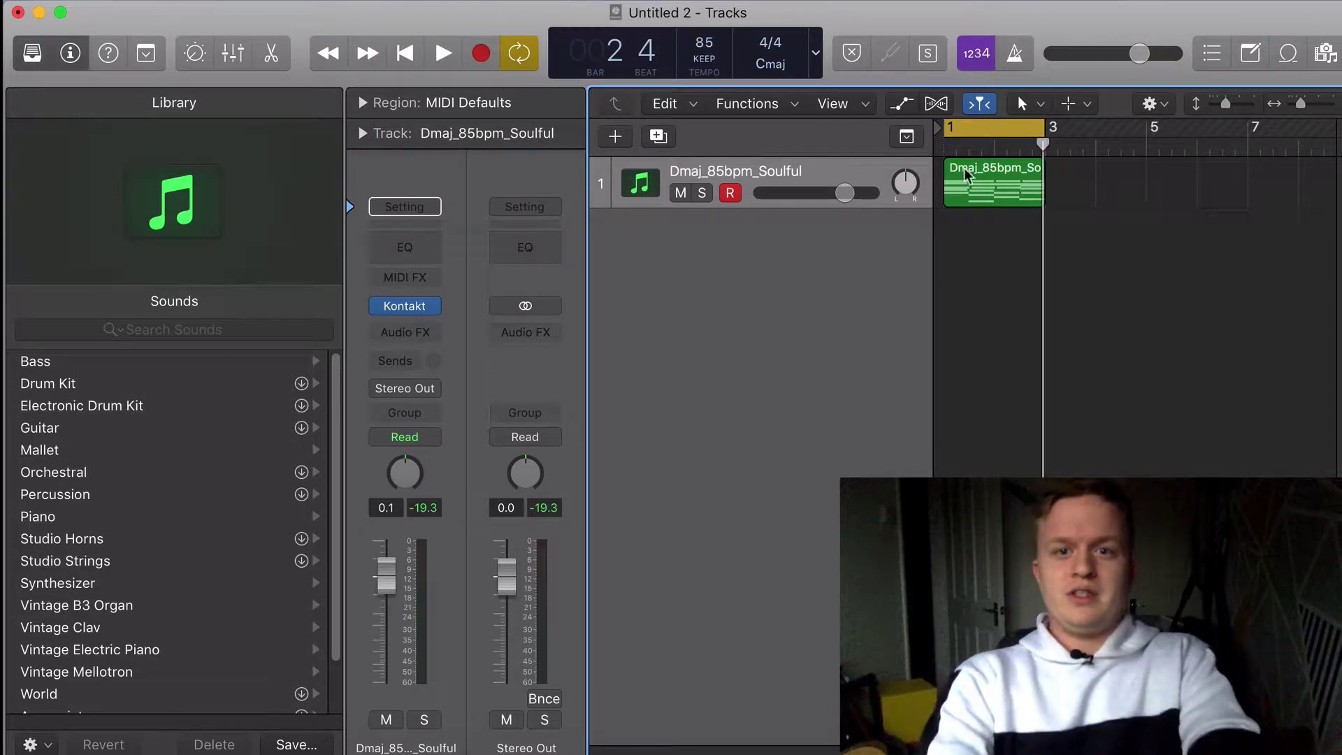
{"action": "left_click", "coordinate": [967, 185]}
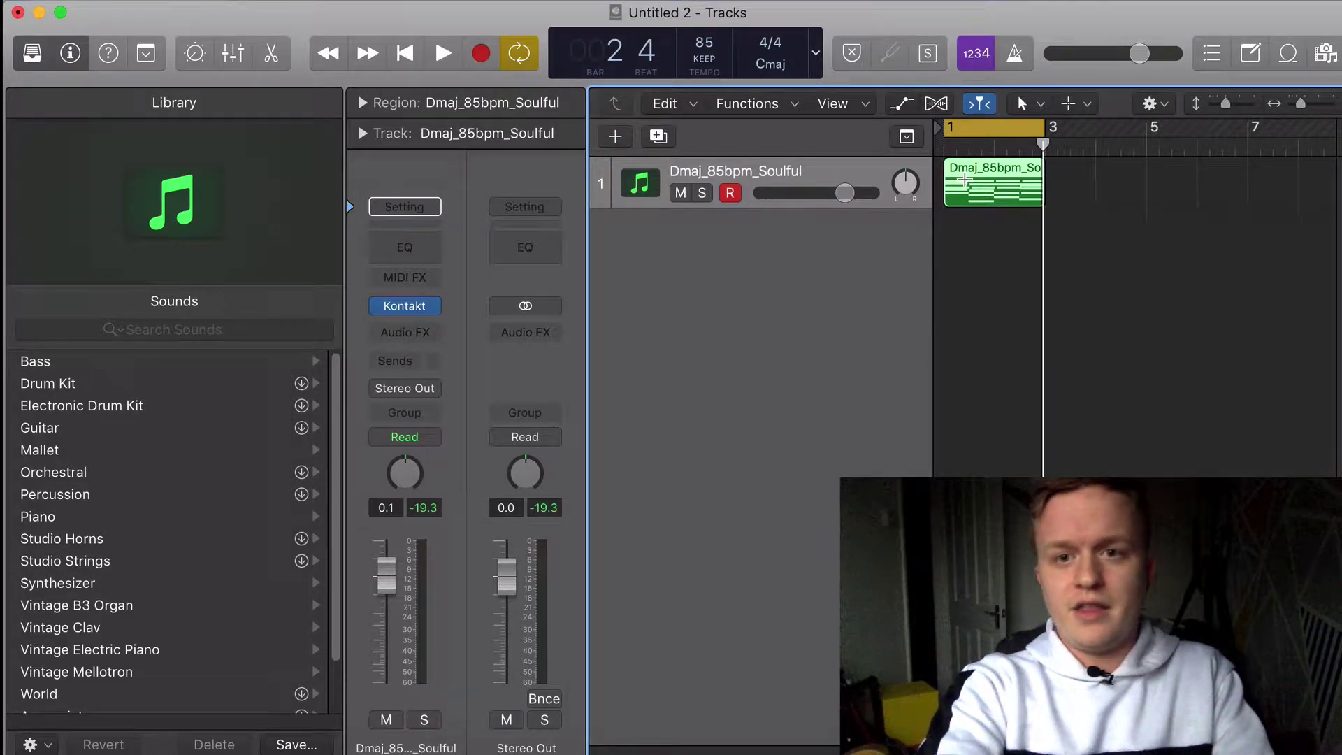
Step: Open the region in the Piano Roll, enlarge the window and zoom out to show bars 2–4
{"action": "double_click", "coordinate": [964, 180]}
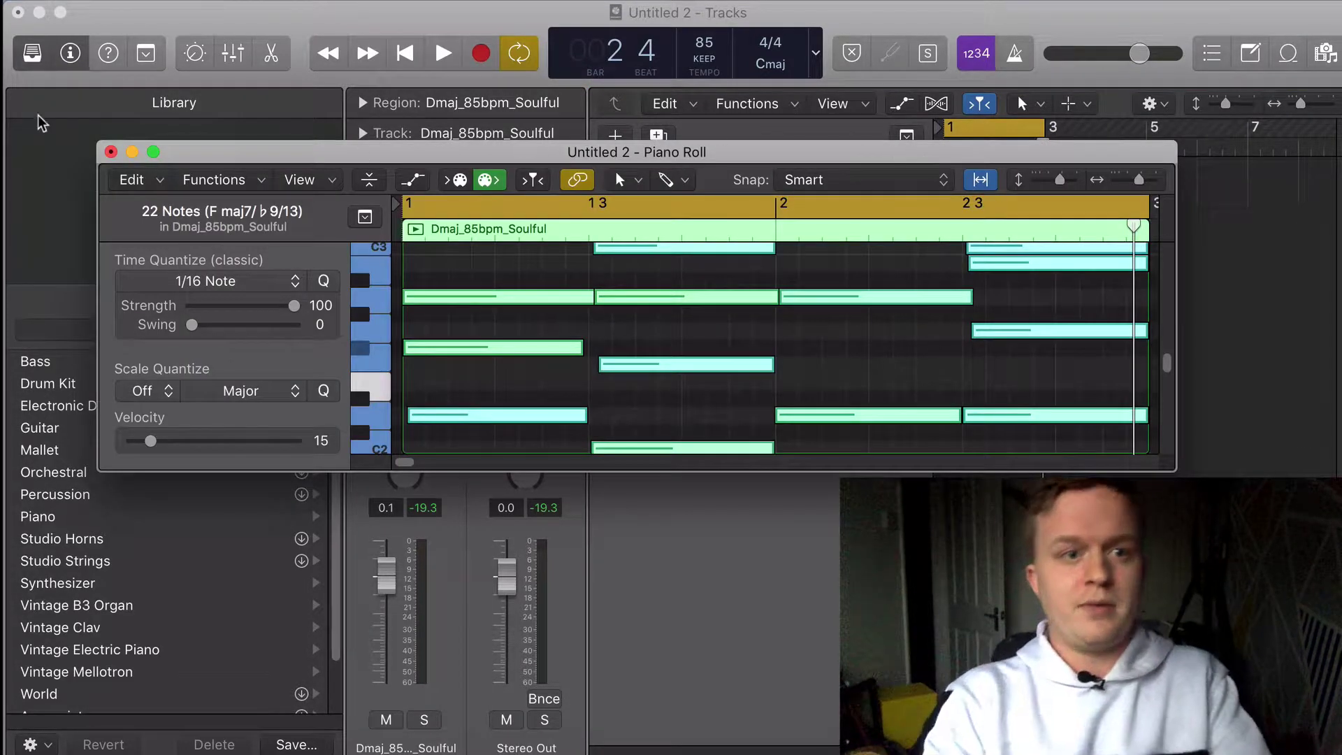
{"action": "left_click_drag", "start_coordinate": [423, 142], "coordinate": [406, 70]}
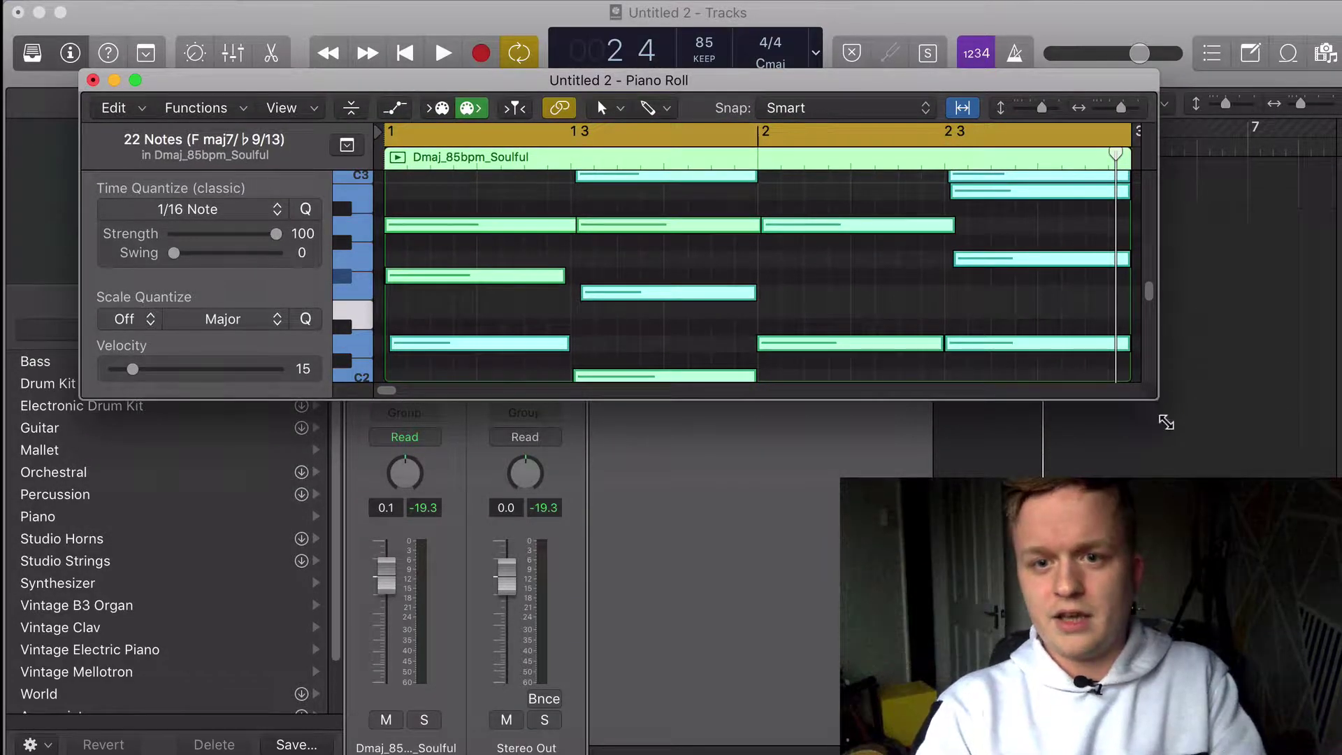
{"action": "left_click_drag", "start_coordinate": [1165, 422], "coordinate": [1277, 736]}
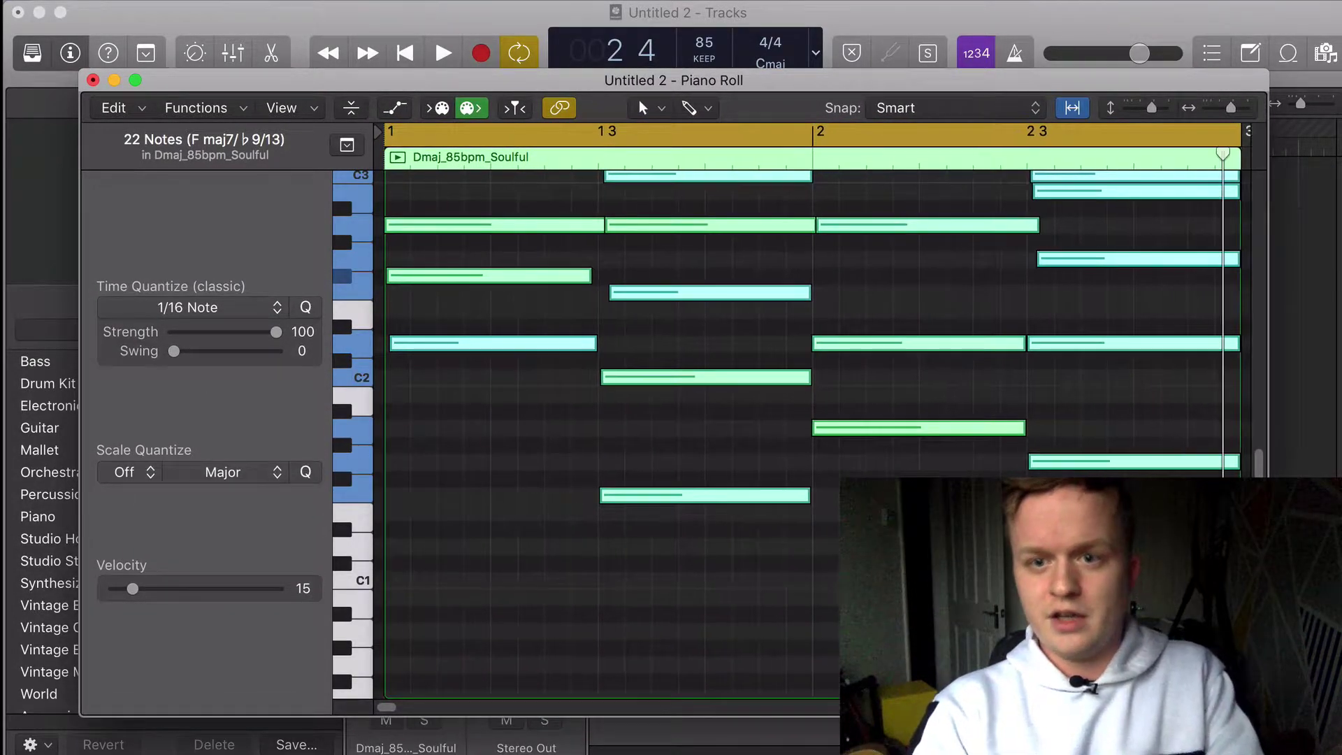
{"action": "left_click", "coordinate": [1184, 357]}
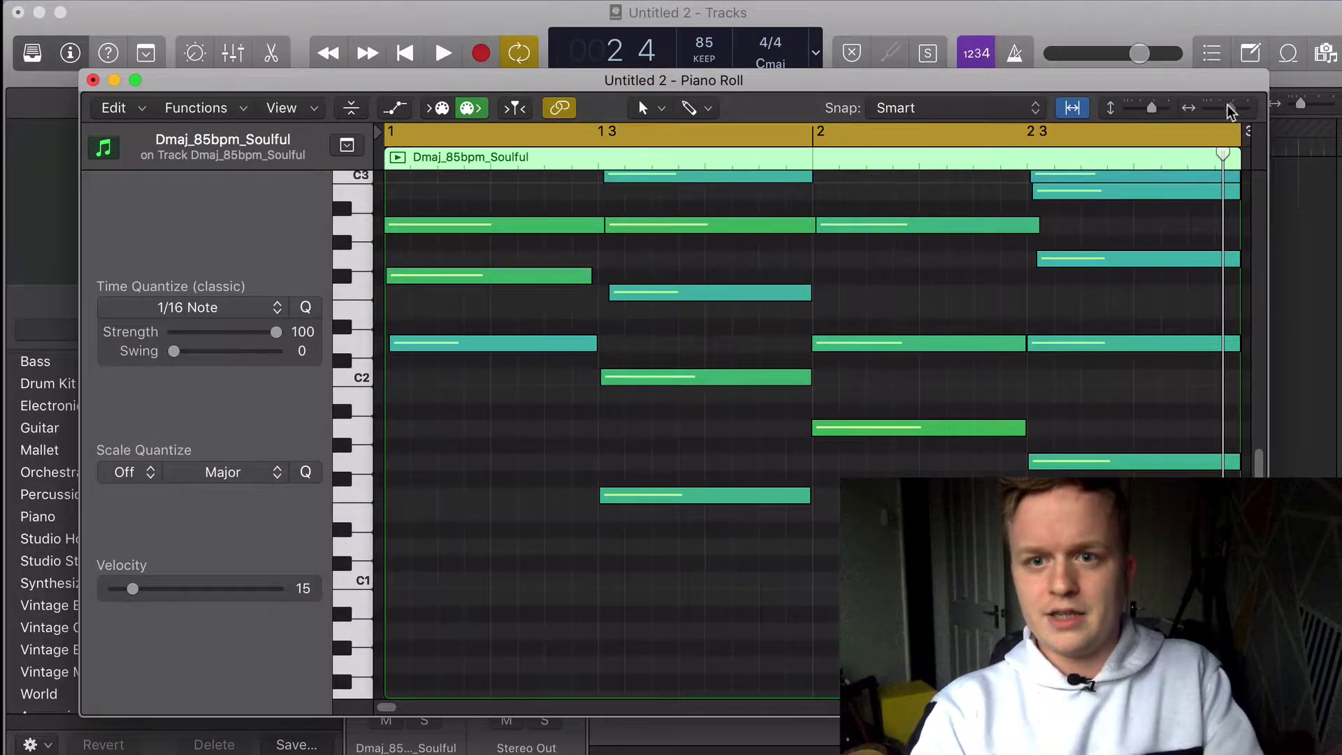
{"action": "left_click_drag", "start_coordinate": [1231, 110], "coordinate": [1226, 108]}
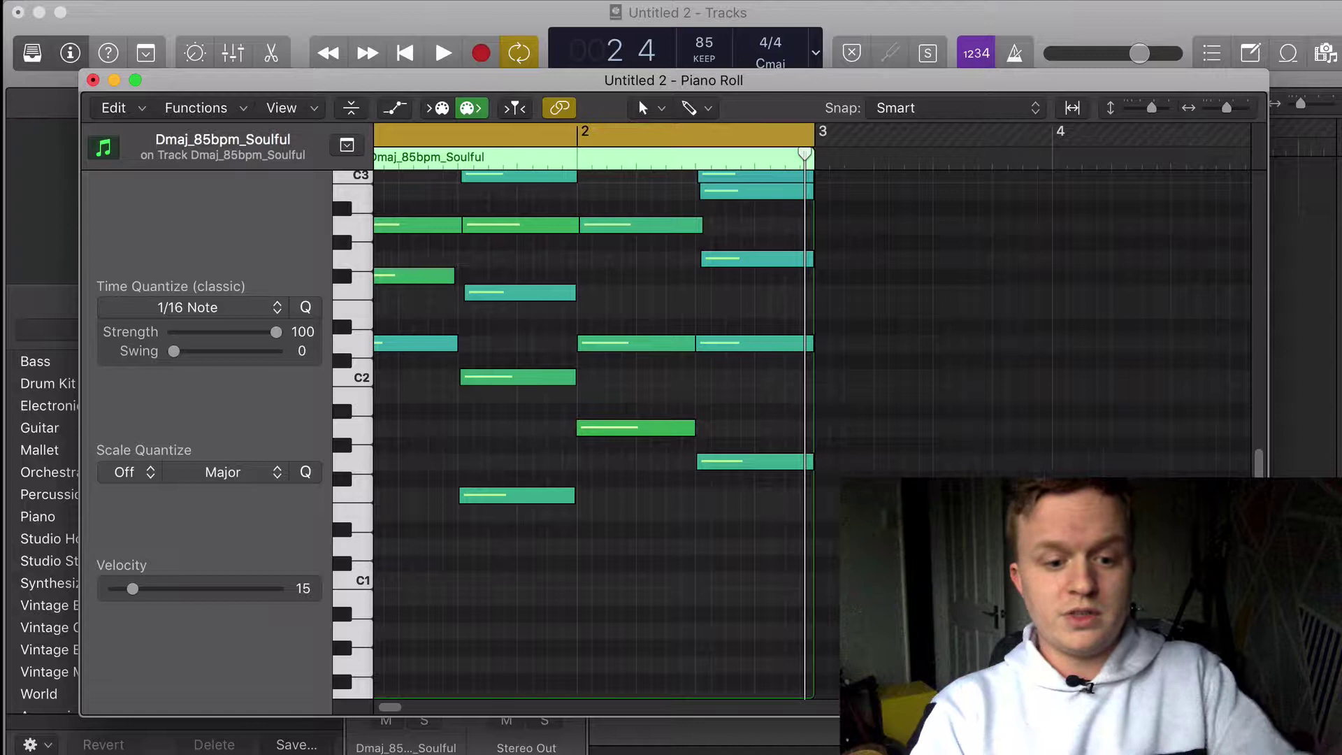
Step: Select all 22 notes and open the MIDI Transform Transposition preset
{"action": "key", "text": "super+a"}
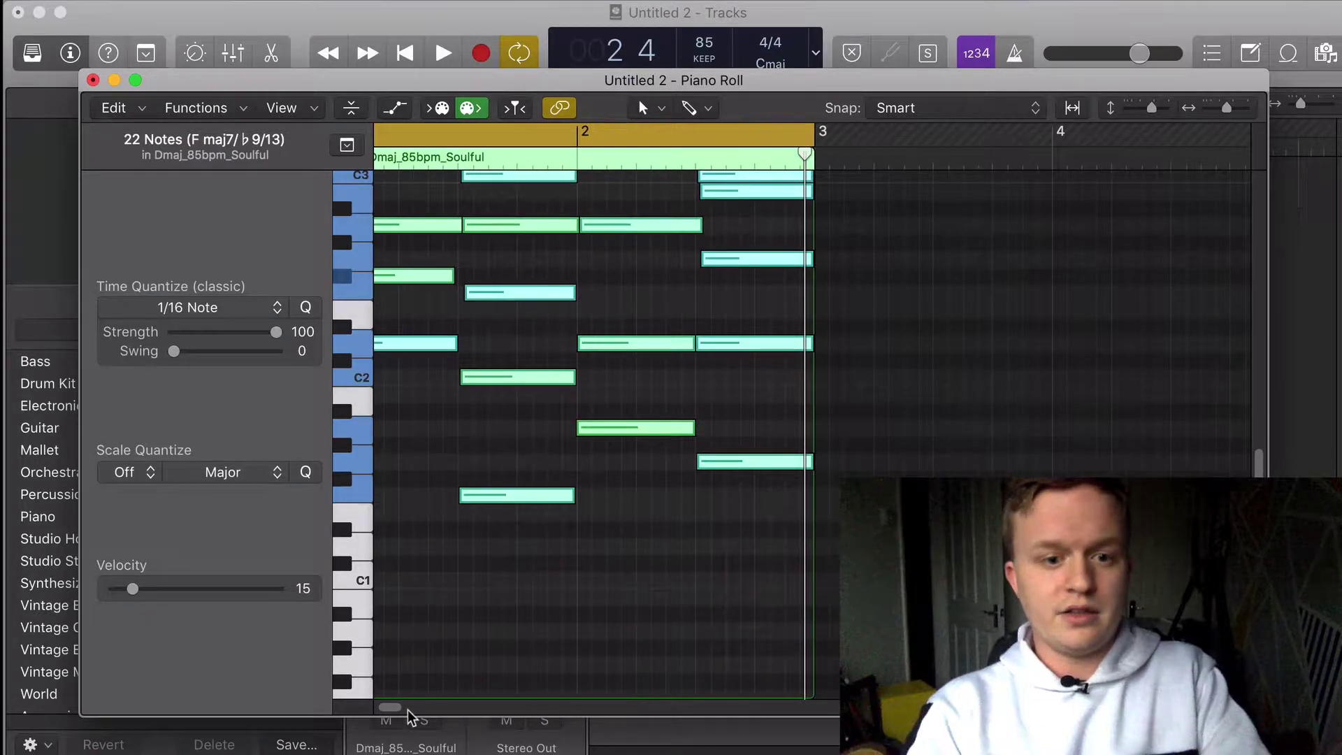
{"action": "left_click_drag", "start_coordinate": [395, 708], "coordinate": [378, 712]}
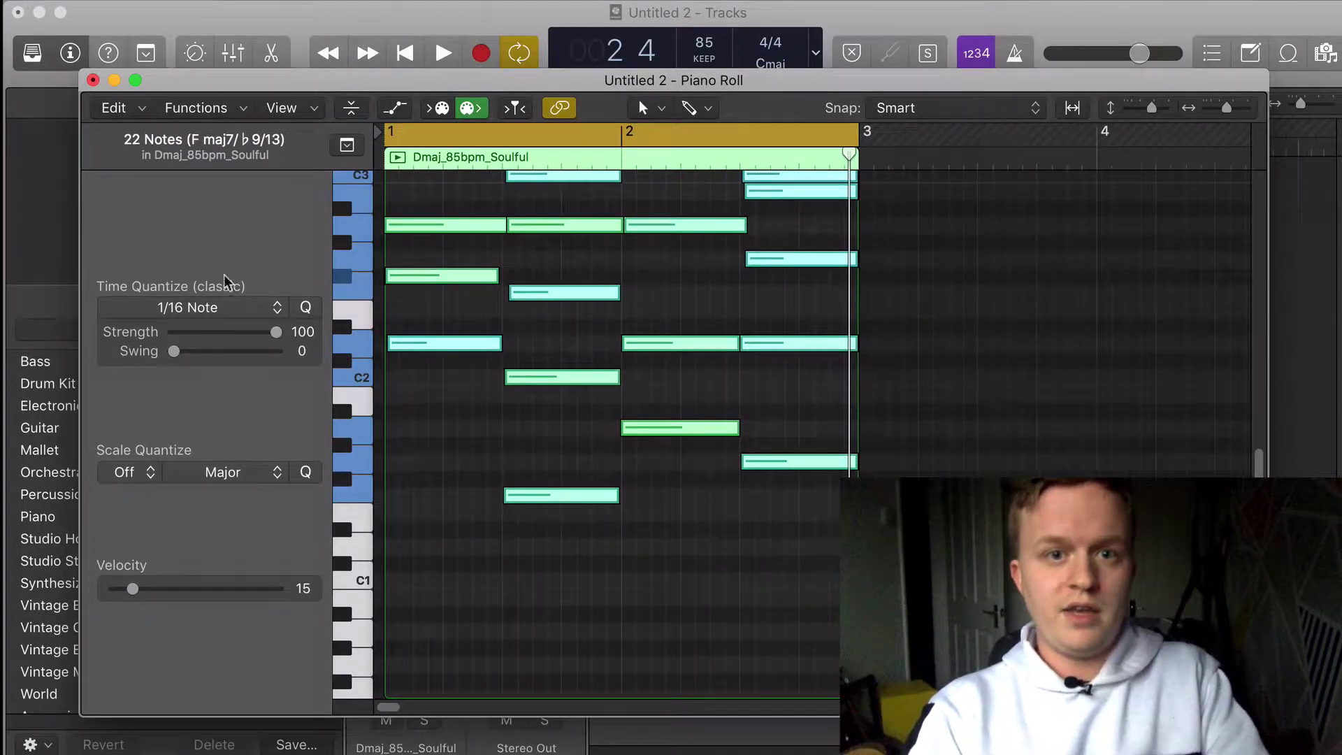
{"action": "left_click", "coordinate": [205, 112]}
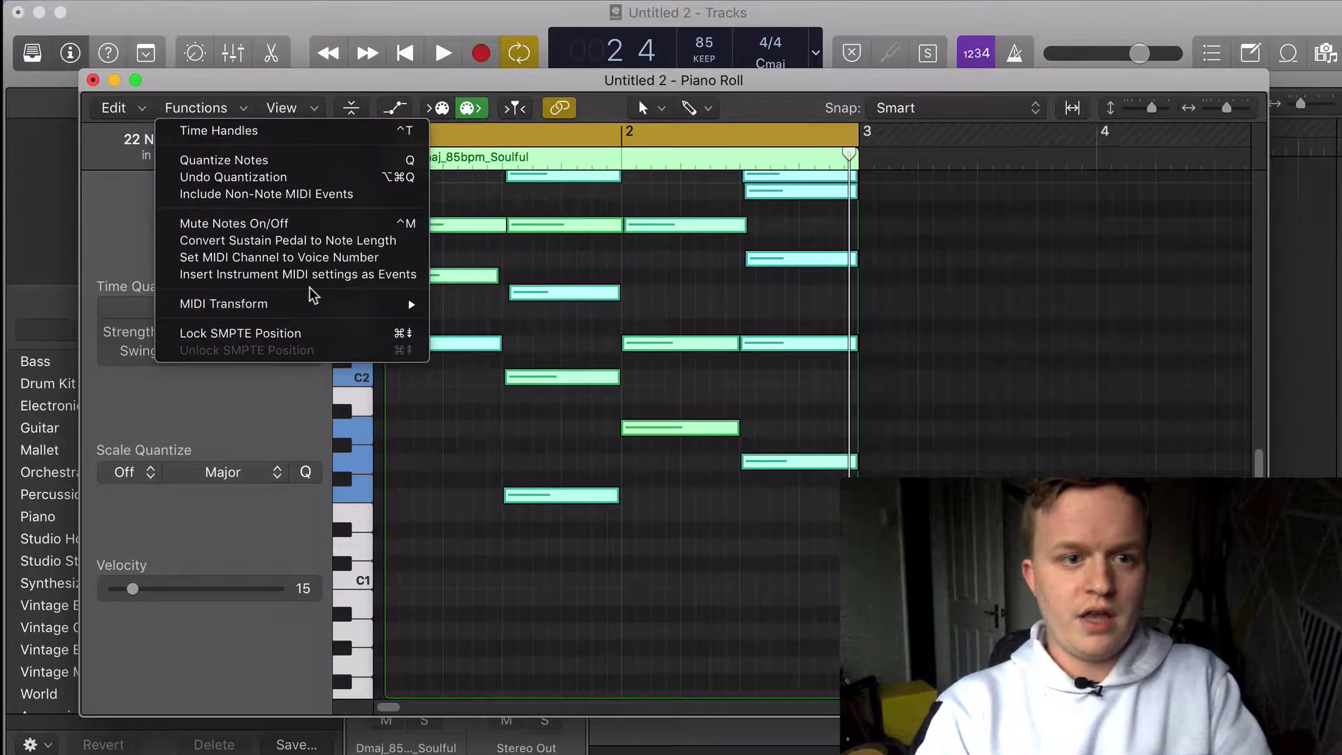
{"action": "mouse_move", "coordinate": [312, 307]}
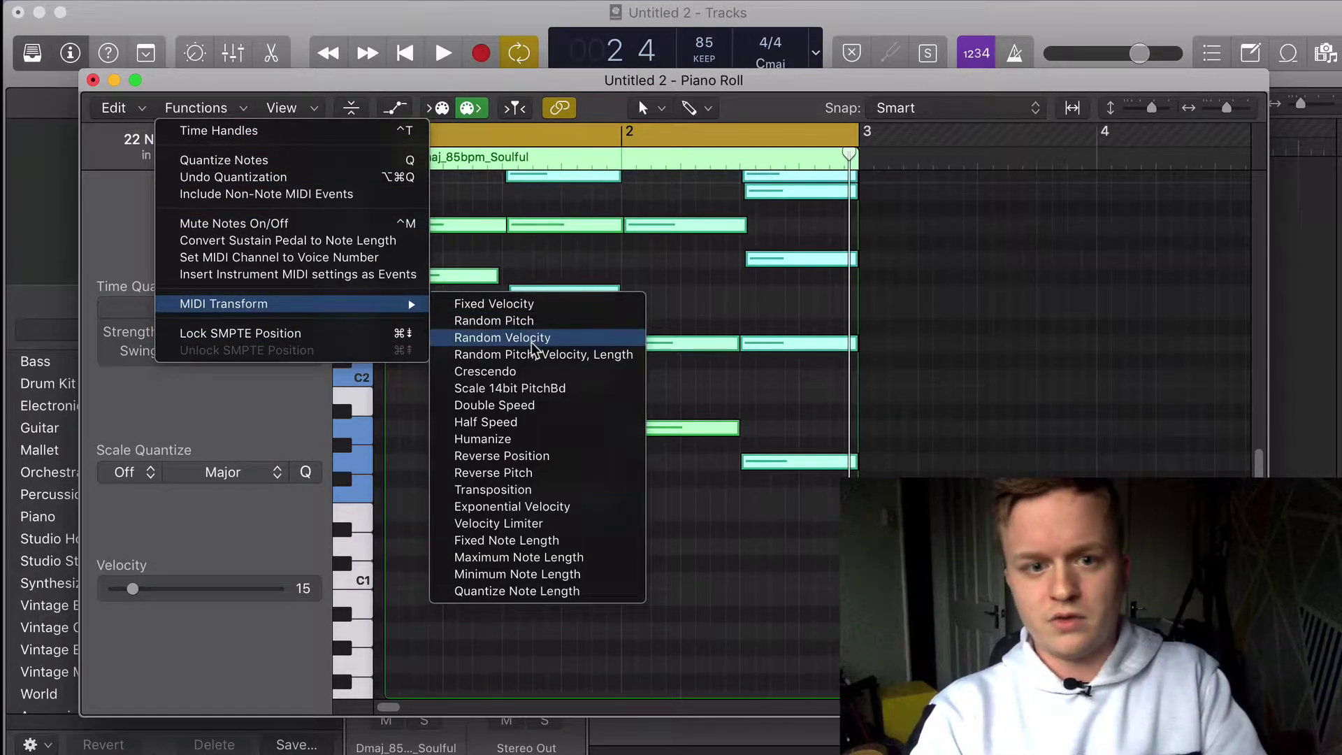
{"action": "left_click", "coordinate": [537, 491]}
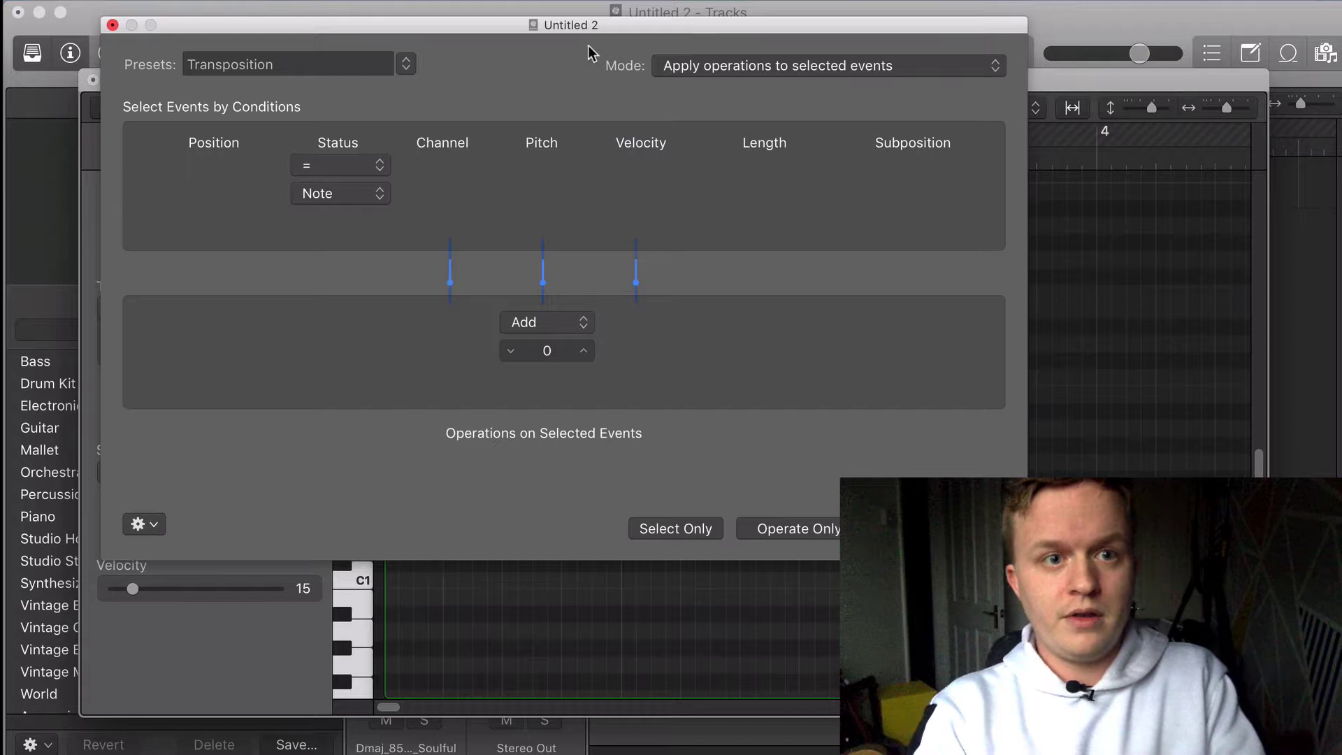
Step: Move the Transform window aside and set the Transposition Add value to -2
{"action": "left_click_drag", "start_coordinate": [588, 45], "coordinate": [791, 206]}
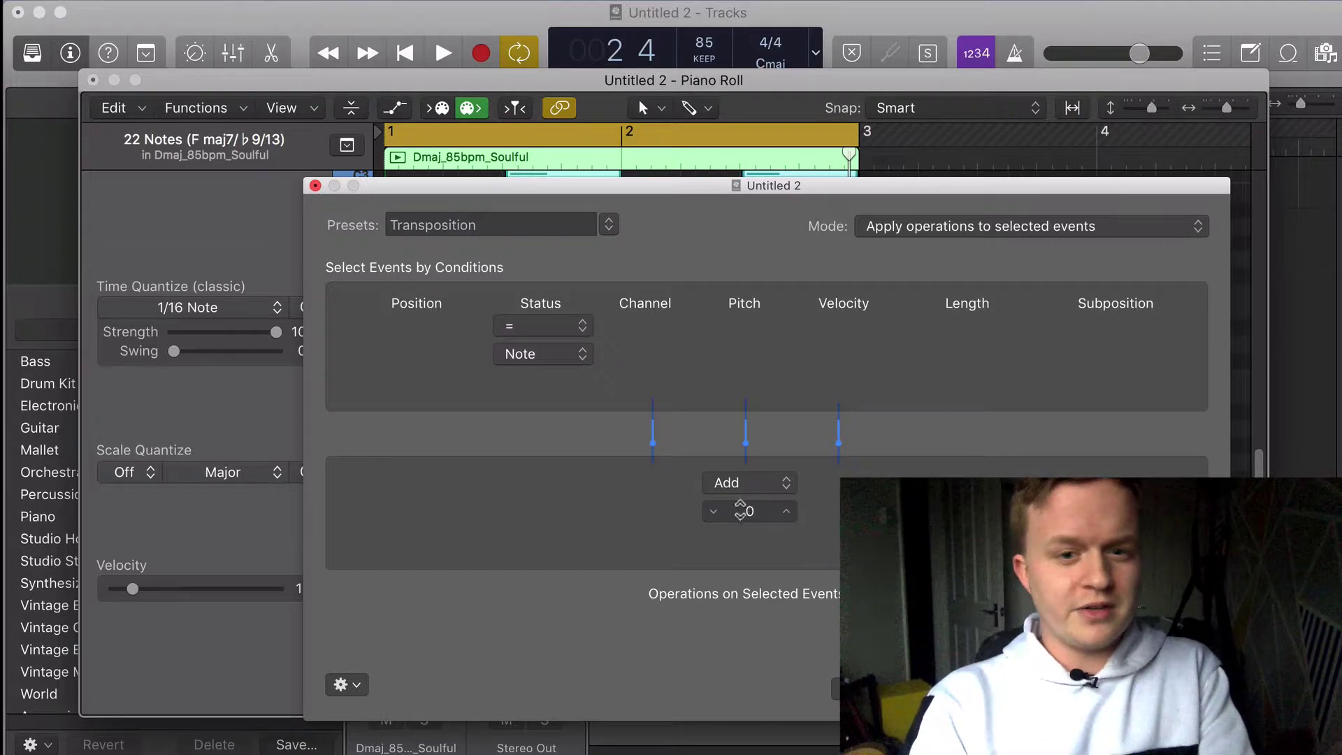
{"action": "left_click", "coordinate": [784, 514]}
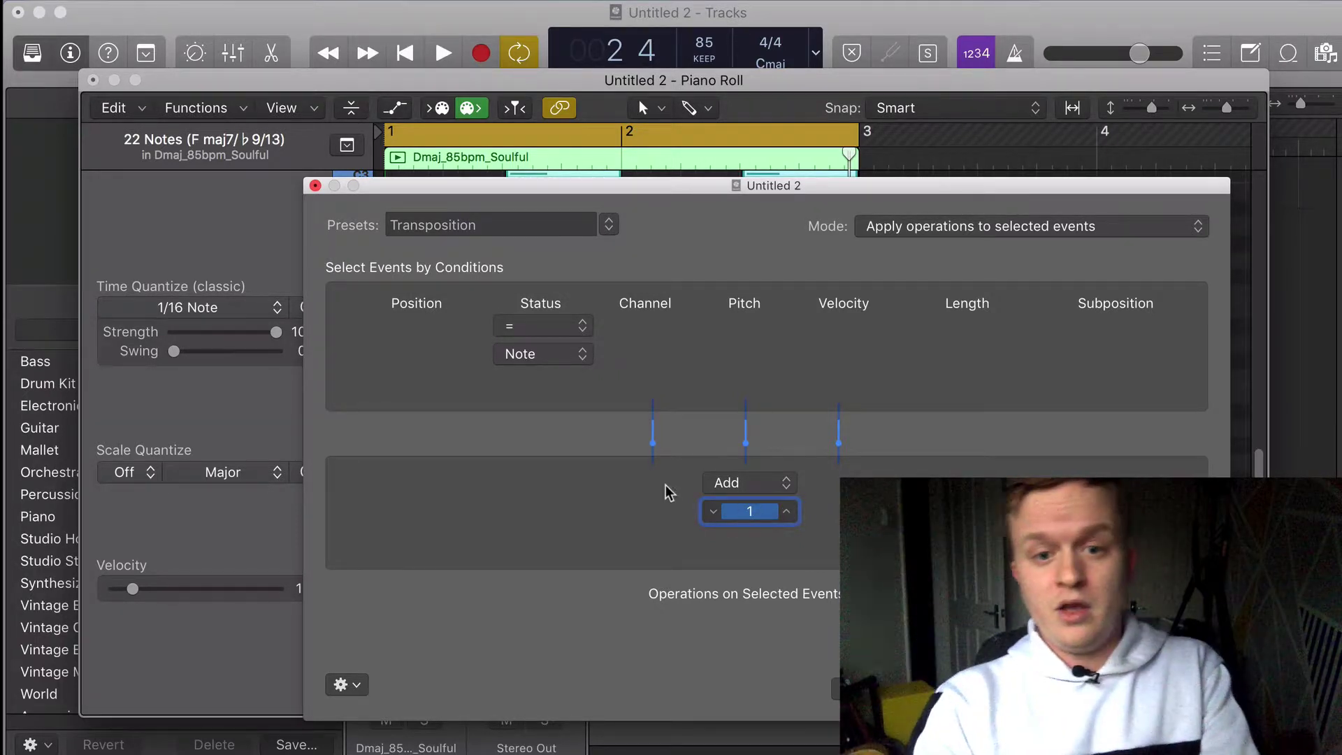
{"action": "left_click", "coordinate": [683, 515]}
{"action": "left_click", "coordinate": [712, 512]}
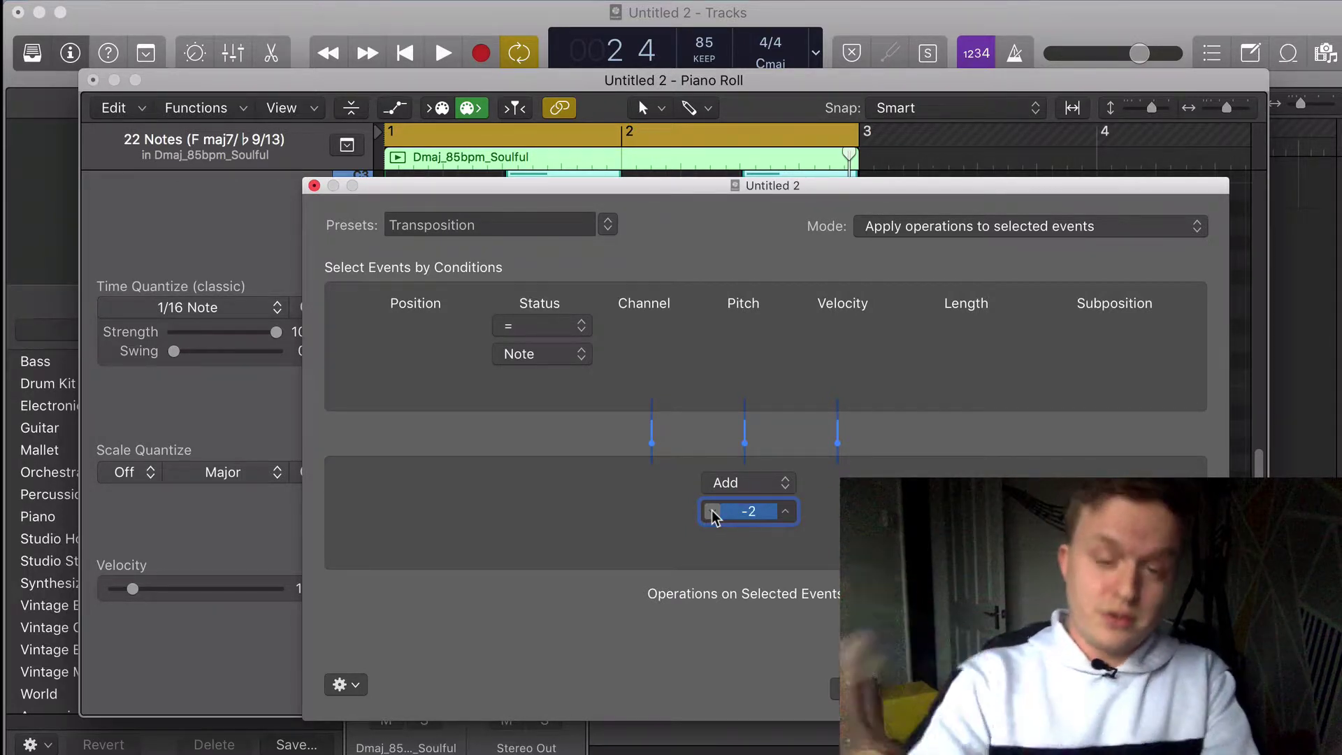
{"action": "left_click", "coordinate": [786, 512]}
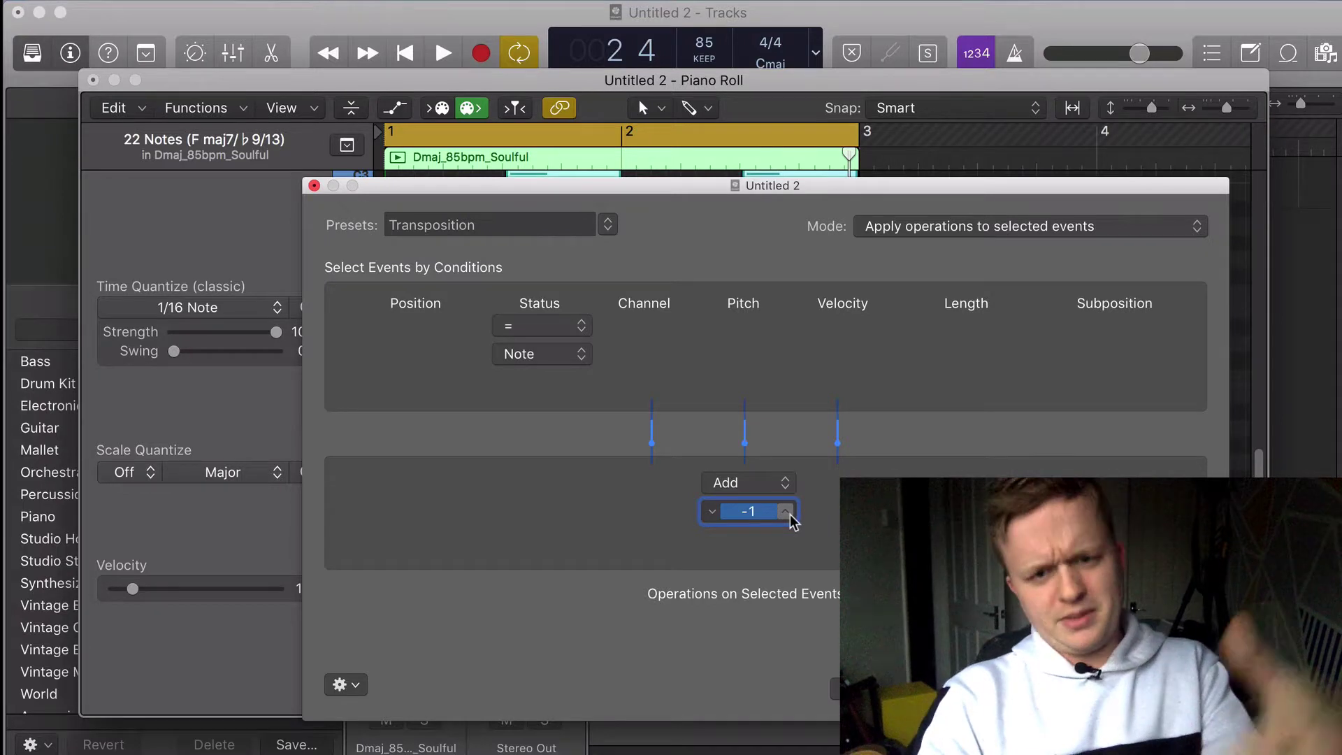
{"action": "left_click", "coordinate": [787, 512]}
{"action": "left_click", "coordinate": [787, 512]}
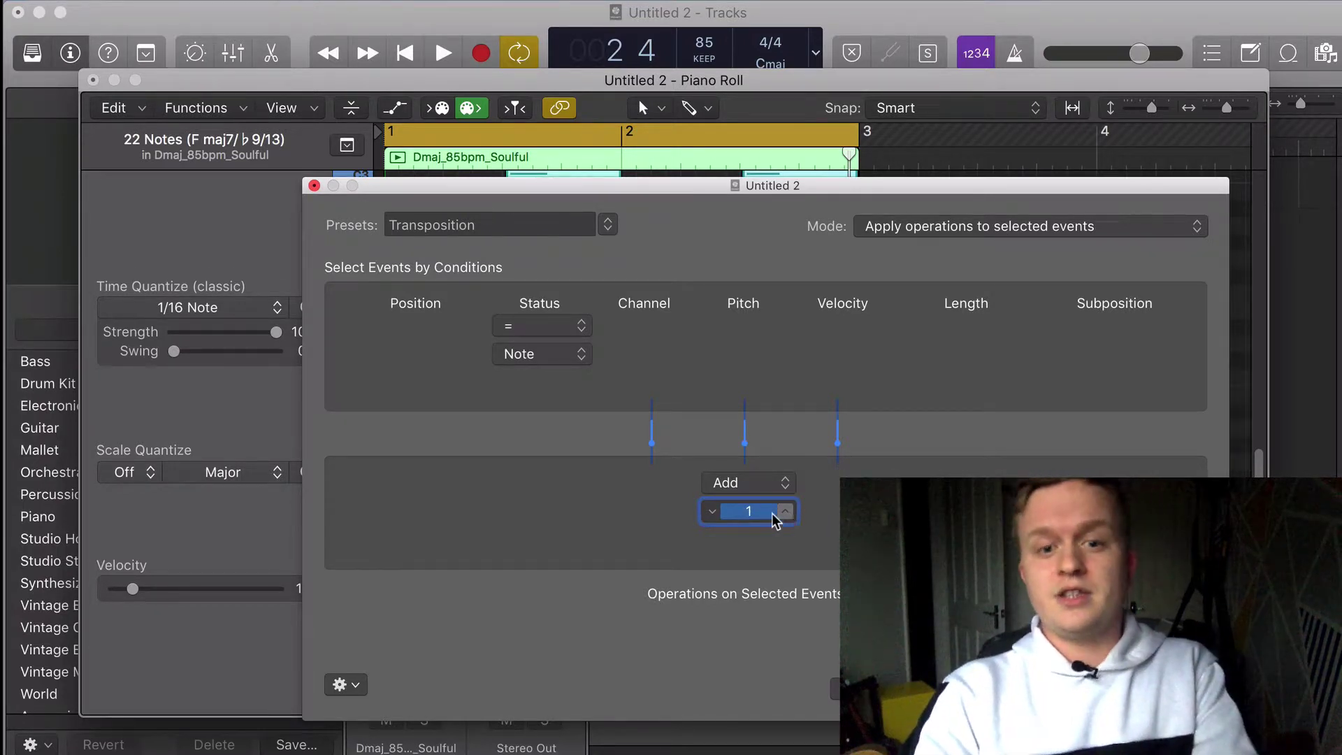
{"action": "left_click", "coordinate": [711, 512]}
{"action": "left_click", "coordinate": [711, 512]}
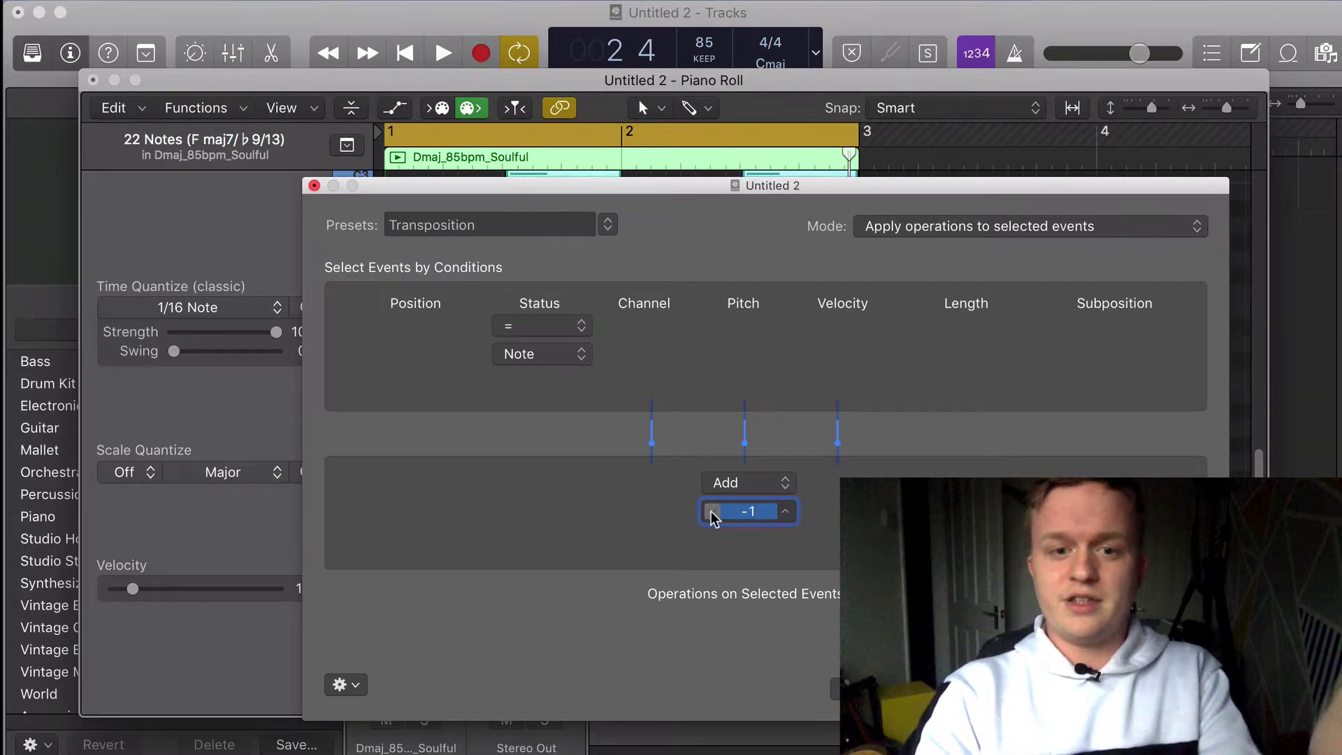
{"action": "left_click", "coordinate": [712, 512]}
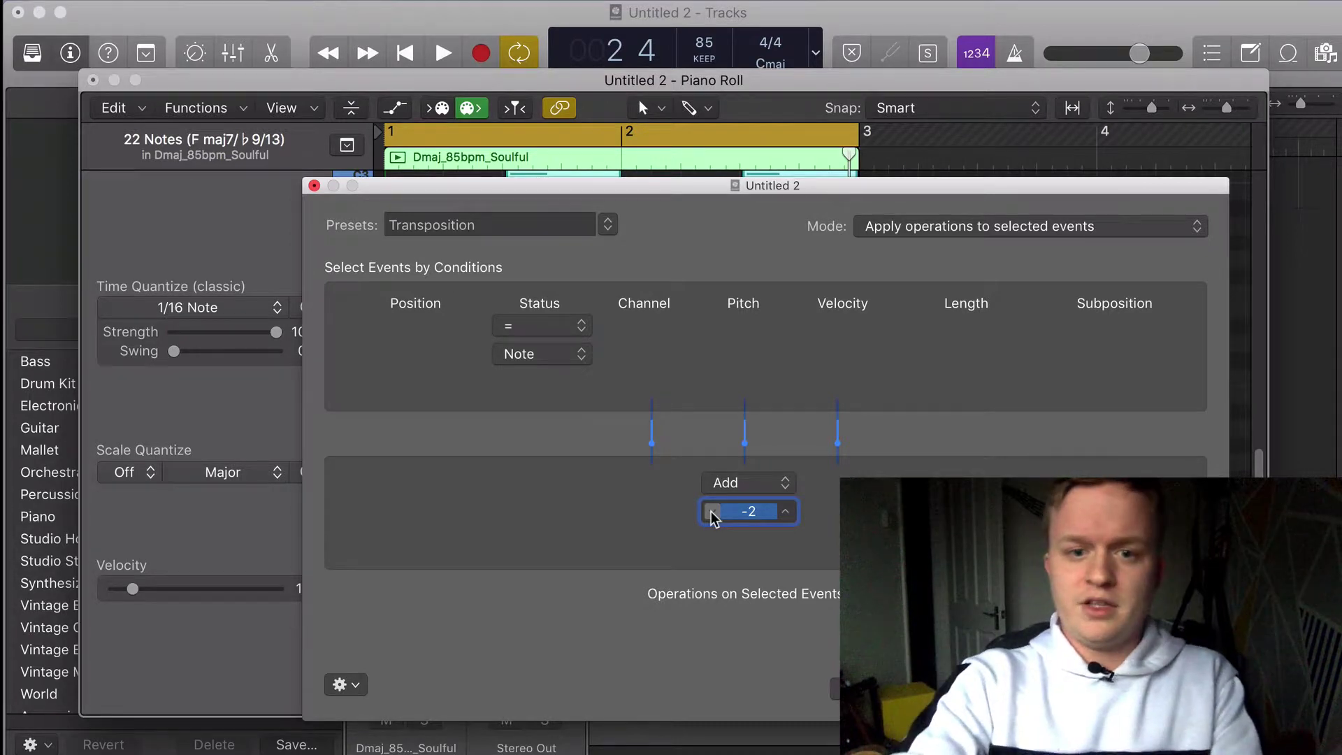
{"action": "key", "text": "XF86AudioRaiseVolume"}
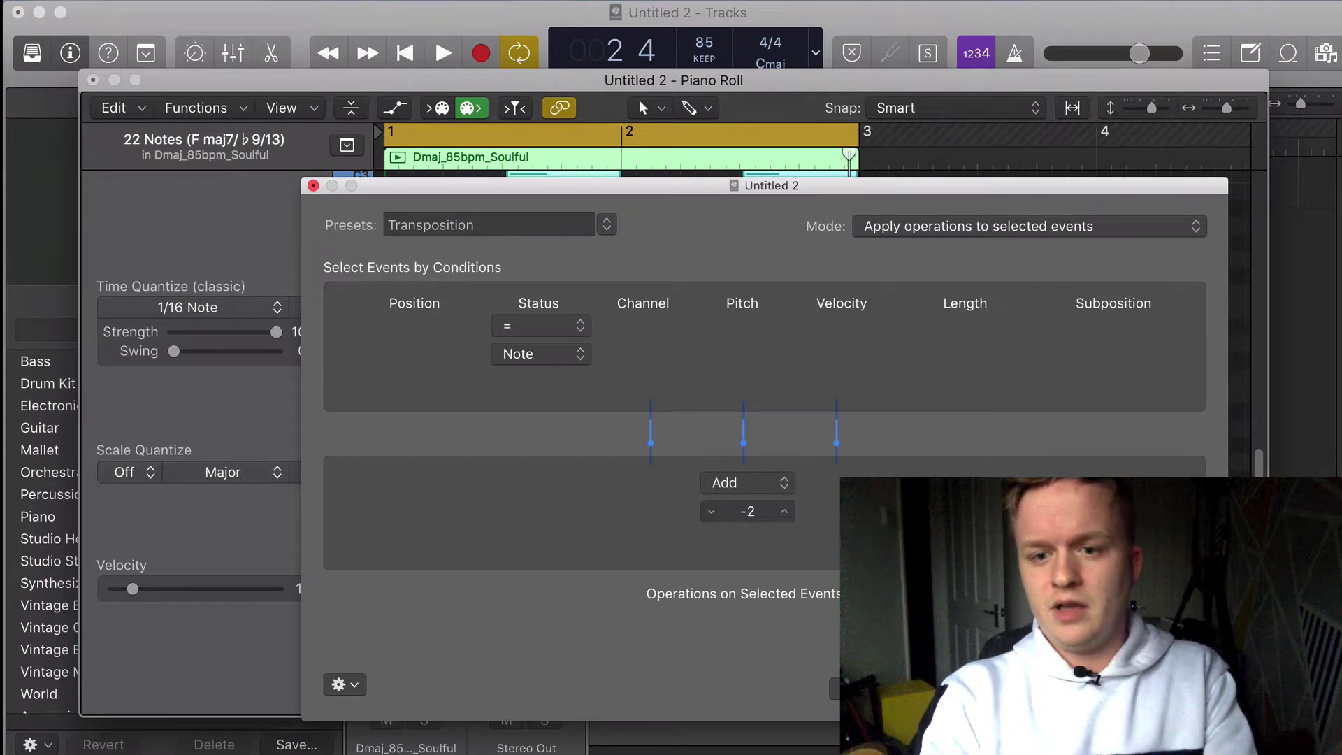
Step: Apply the -2 transposition twice, taking F maj7 down to D♭ maj7/♭9/13
{"action": "key", "text": "Return"}
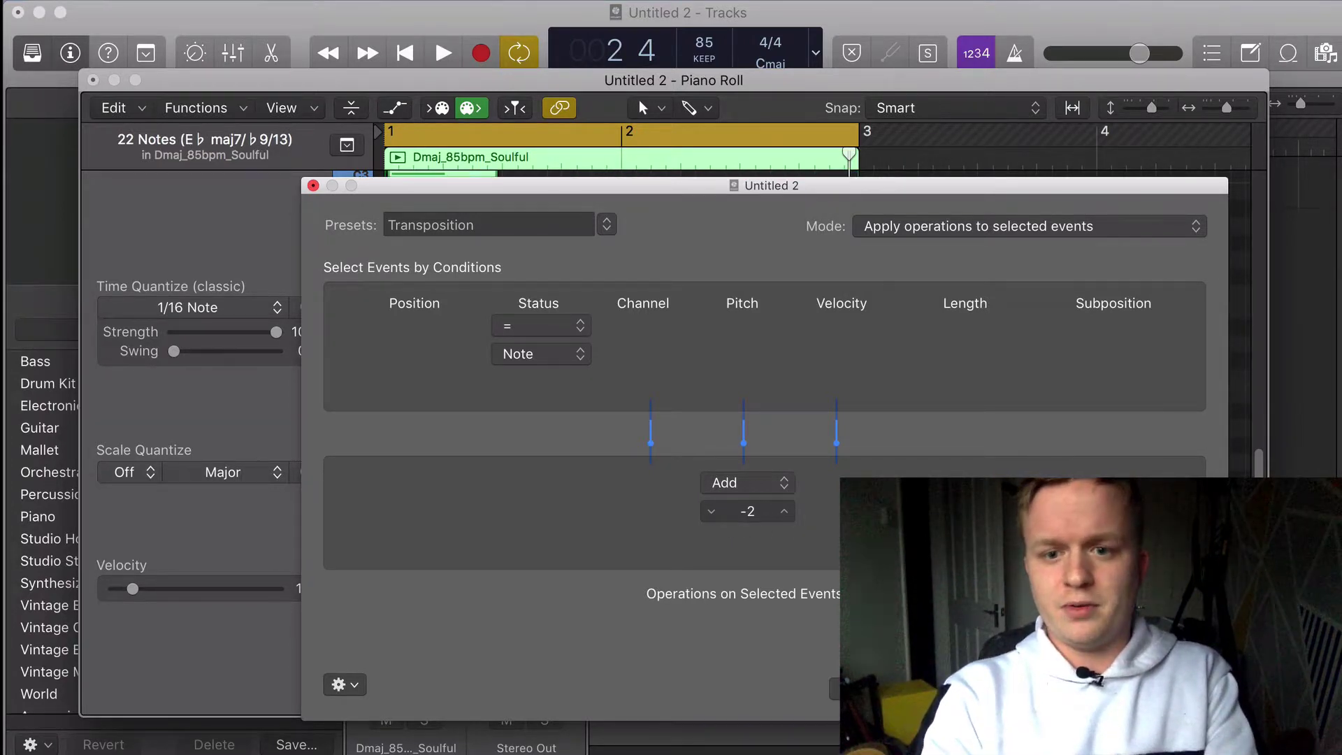
{"action": "key", "text": "Return"}
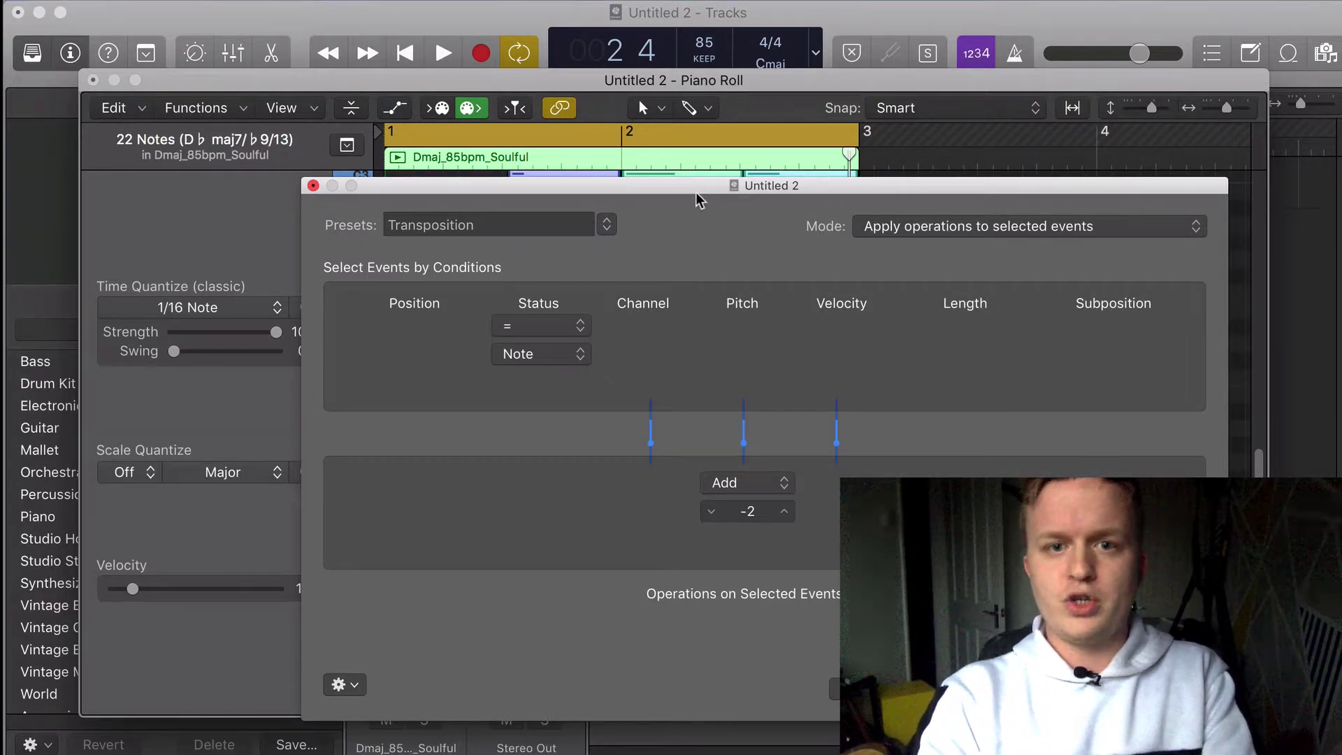
{"action": "left_click_drag", "start_coordinate": [696, 196], "coordinate": [711, 580]}
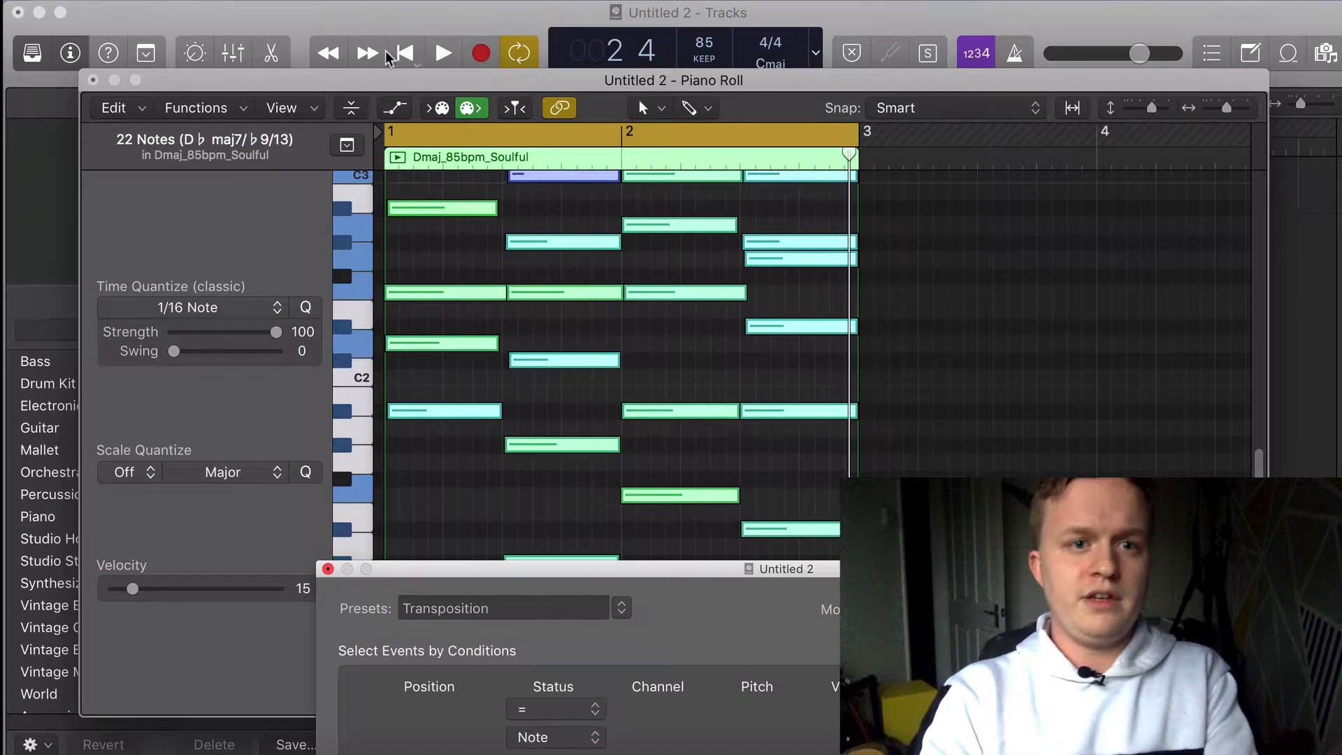
Step: Audition the D♭ chord loop from bar 1, stopping and restarting playback
{"action": "left_click", "coordinate": [404, 53]}
{"action": "key", "text": "space"}
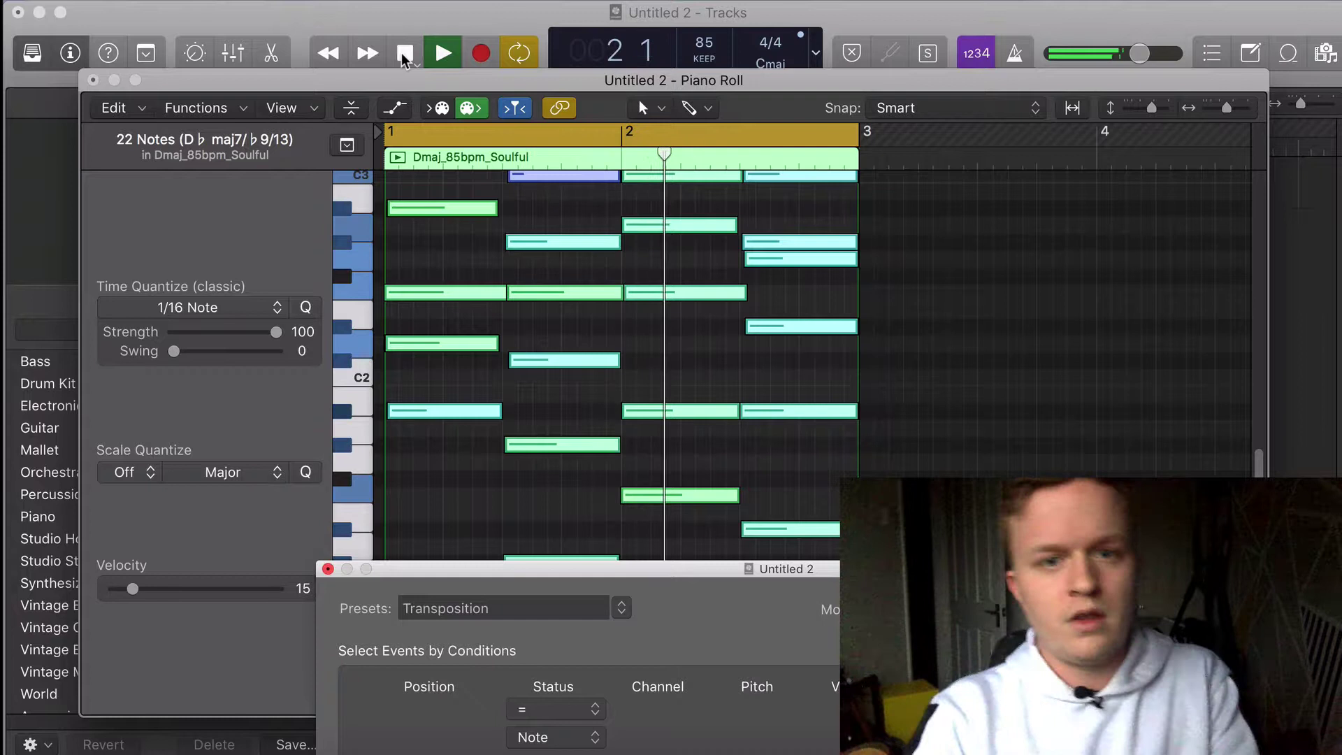
{"action": "left_click", "coordinate": [403, 56]}
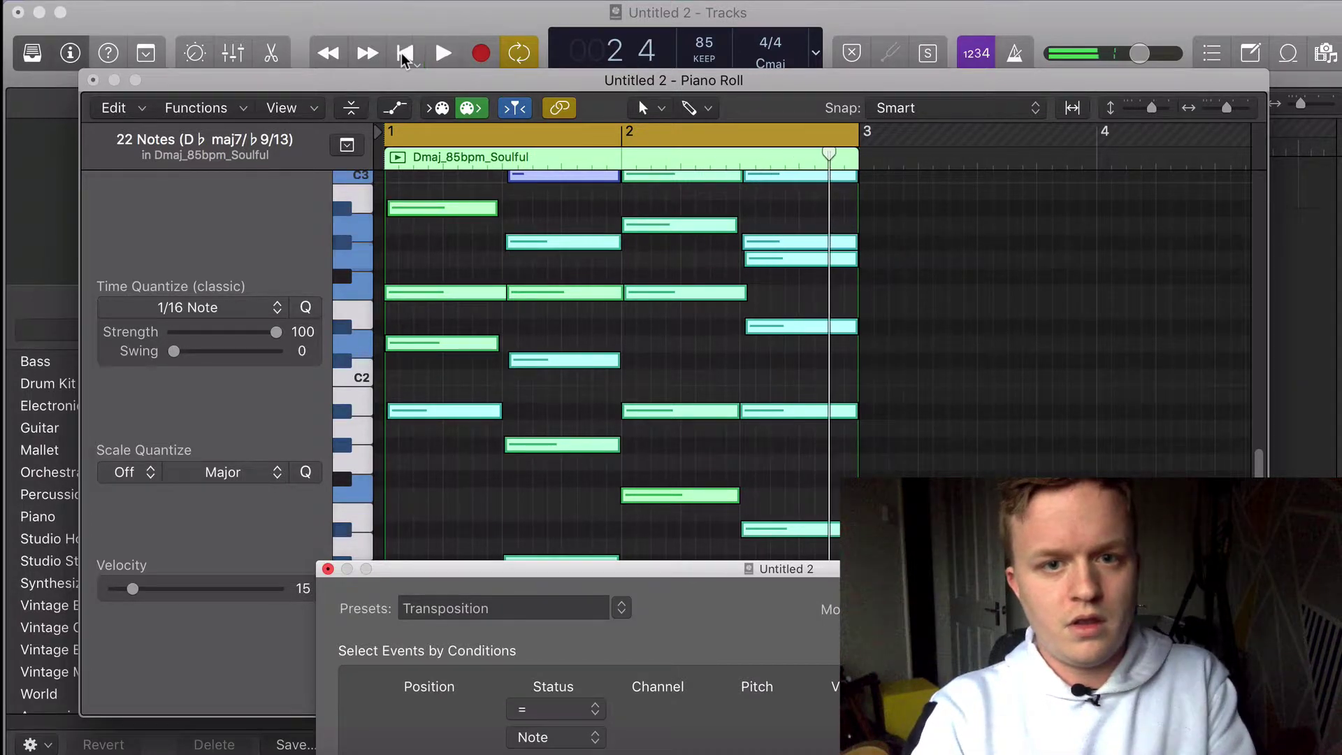
{"action": "left_click", "coordinate": [403, 56]}
{"action": "key", "text": "space"}
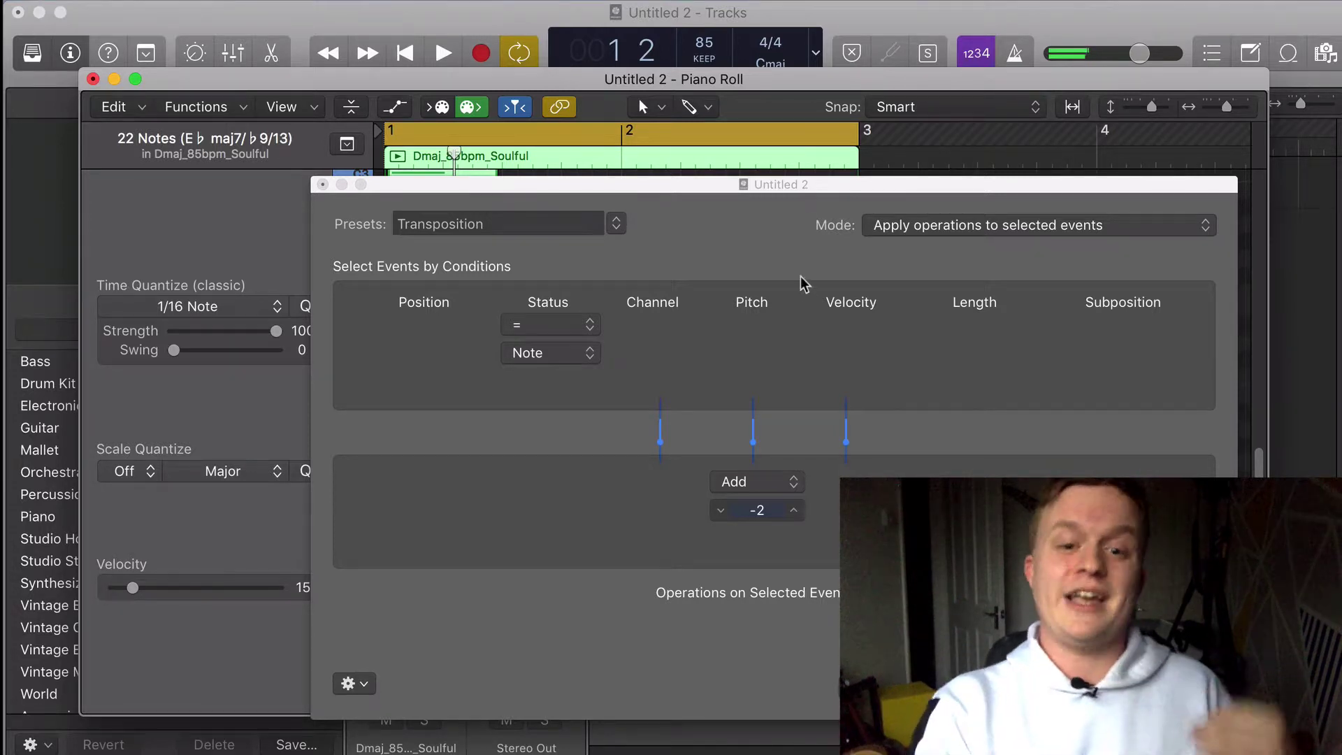
Step: Apply a +2 transposition to reach F maj7 and play the loop back
{"action": "left_click", "coordinate": [794, 510]}
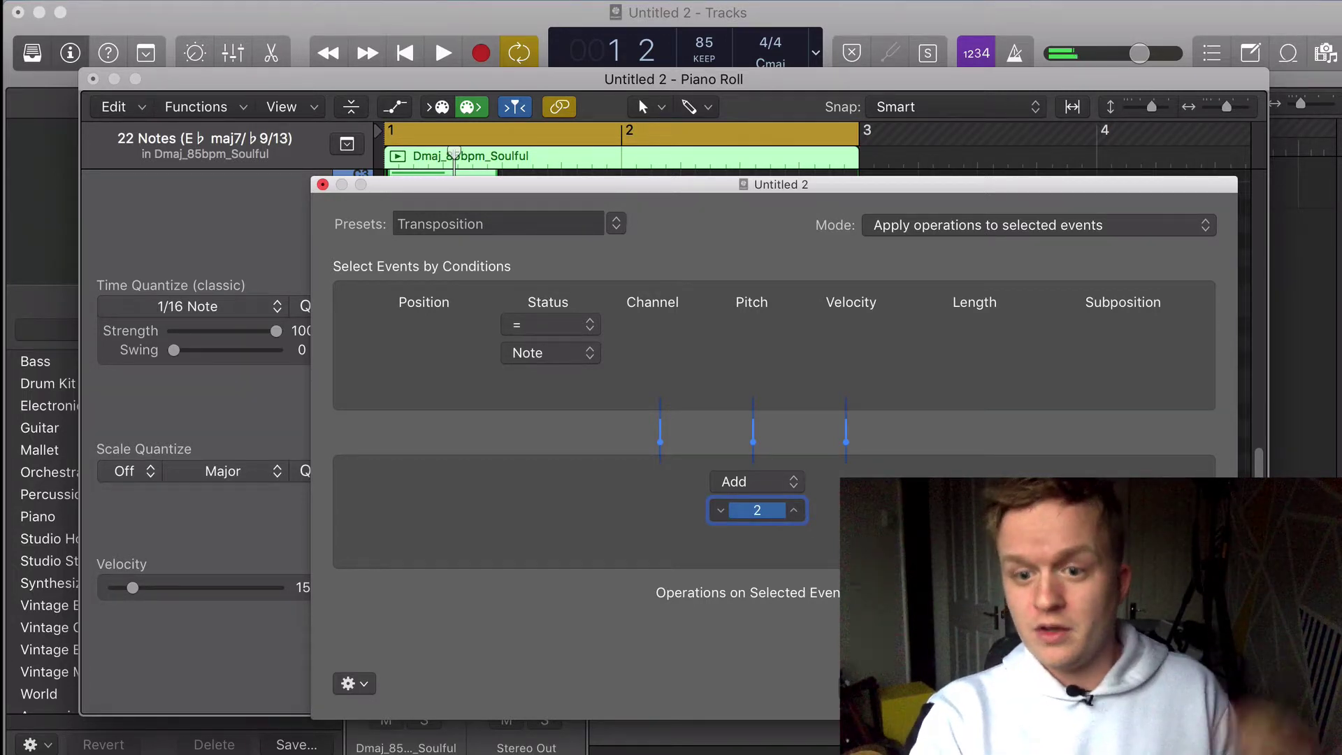
{"action": "left_click", "coordinate": [1153, 683]}
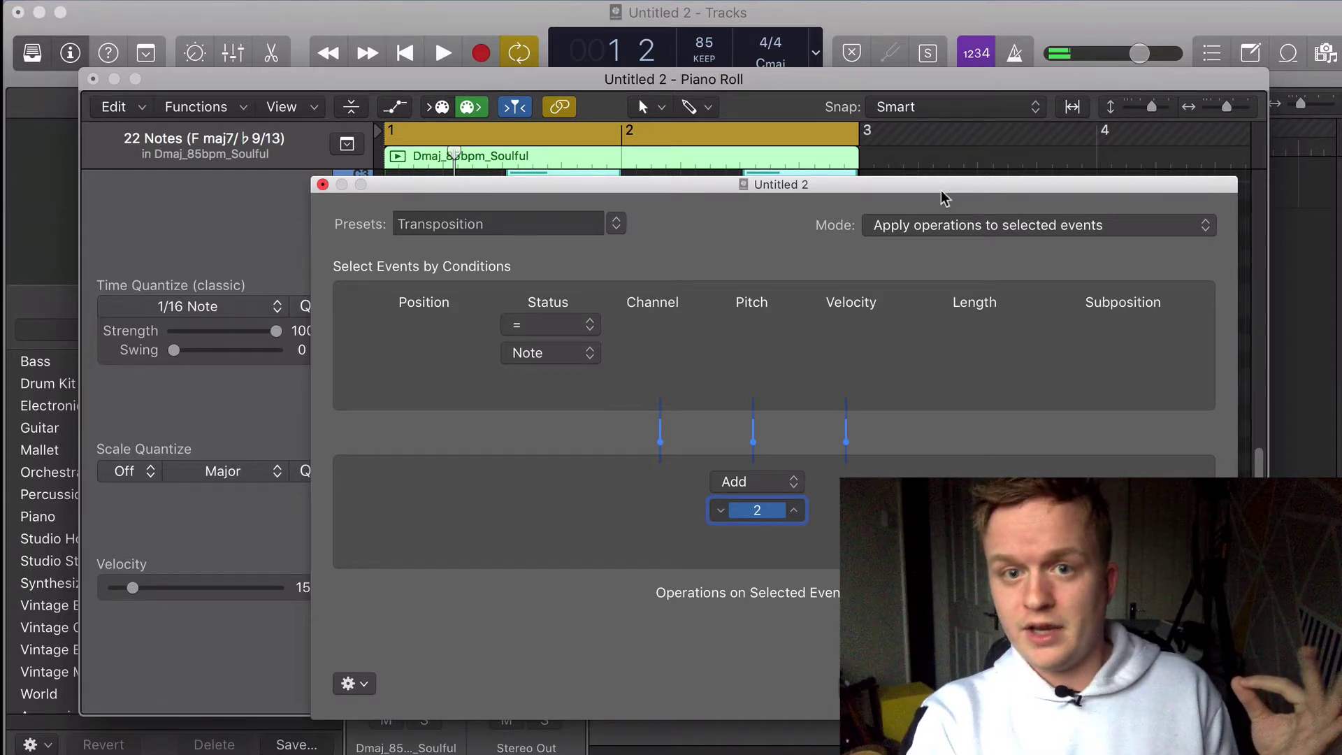
{"action": "left_click_drag", "start_coordinate": [941, 185], "coordinate": [962, 461]}
{"action": "key", "text": "space"}
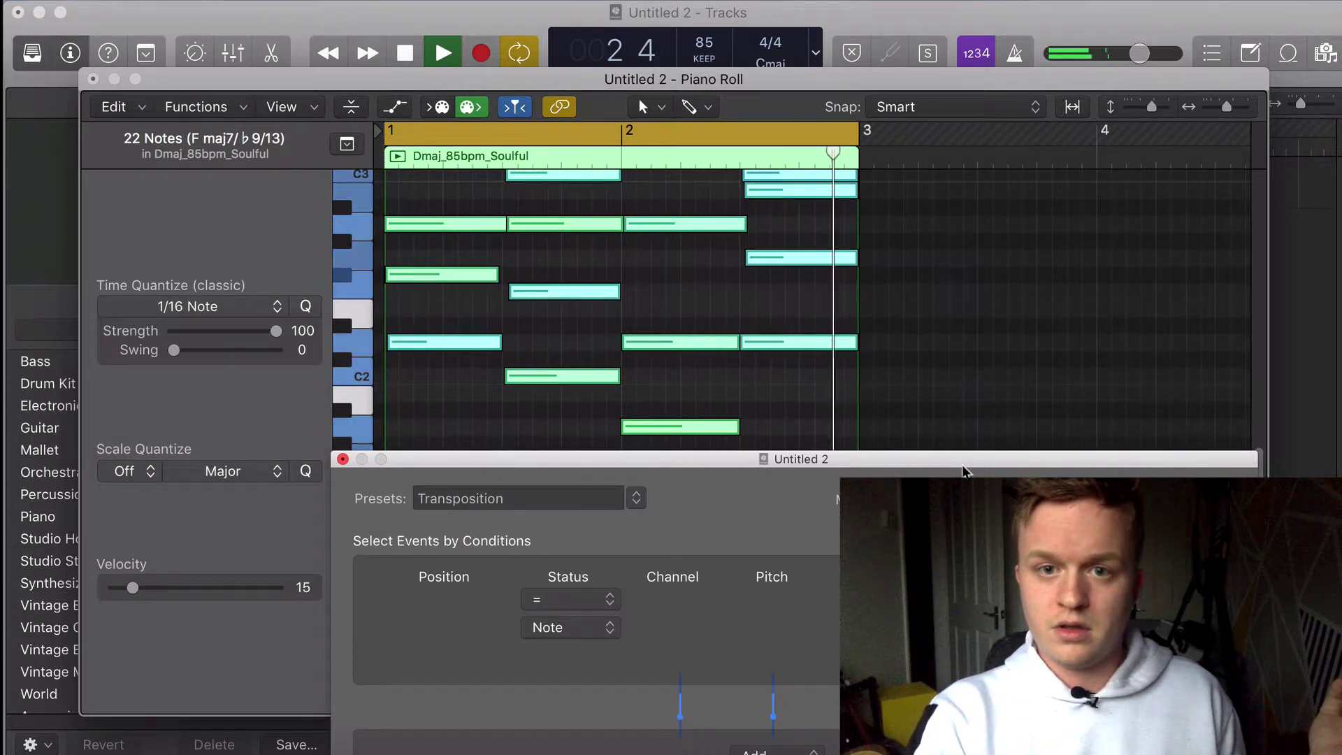
{"action": "key", "text": "space"}
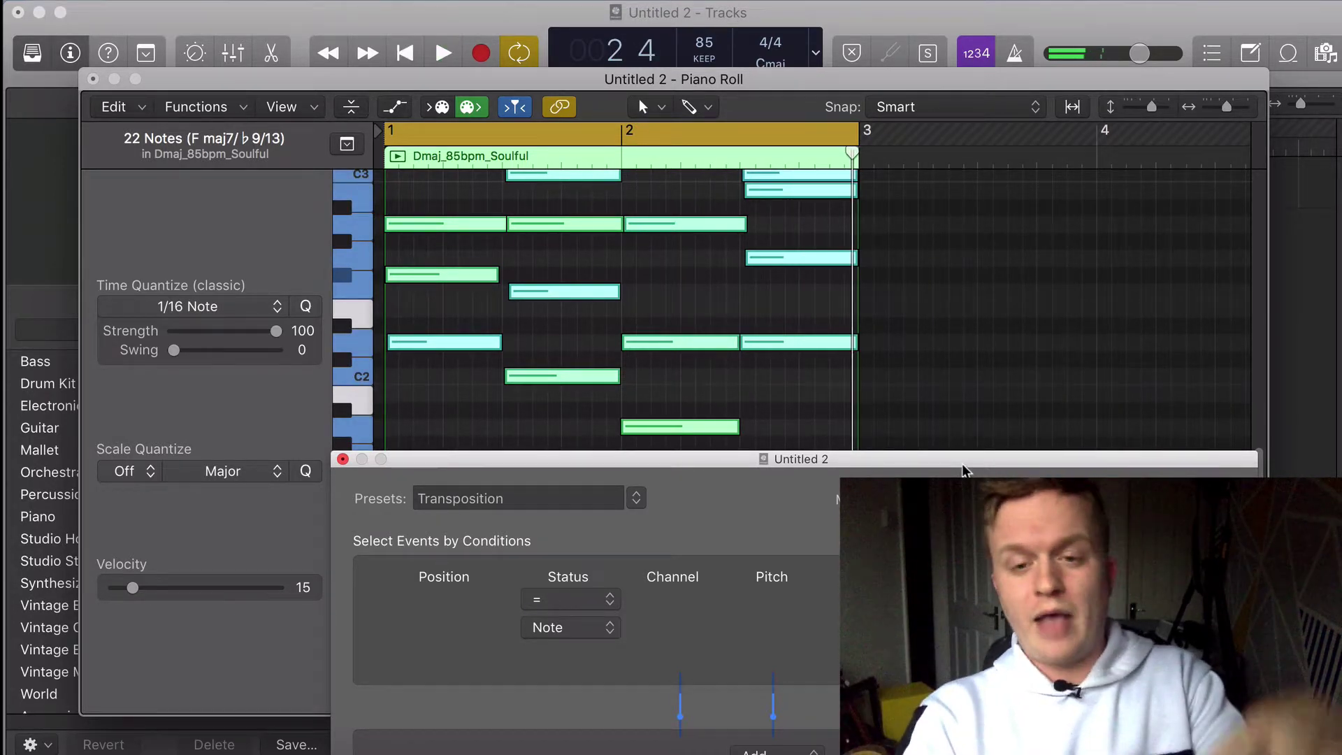
Step: Set Add to 4 and apply it, raising the notes to A maj7/♭9/13
{"action": "left_click_drag", "start_coordinate": [963, 464], "coordinate": [972, 253]}
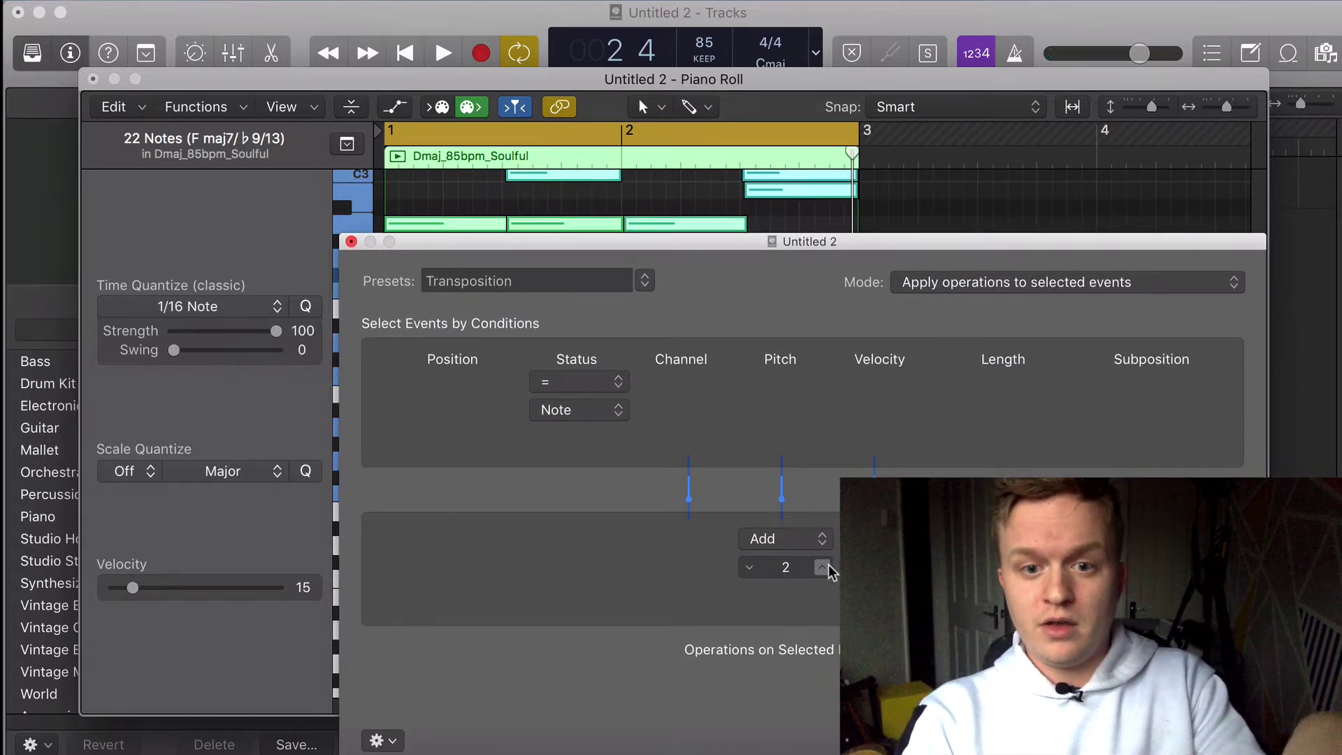
{"action": "left_click", "coordinate": [748, 568]}
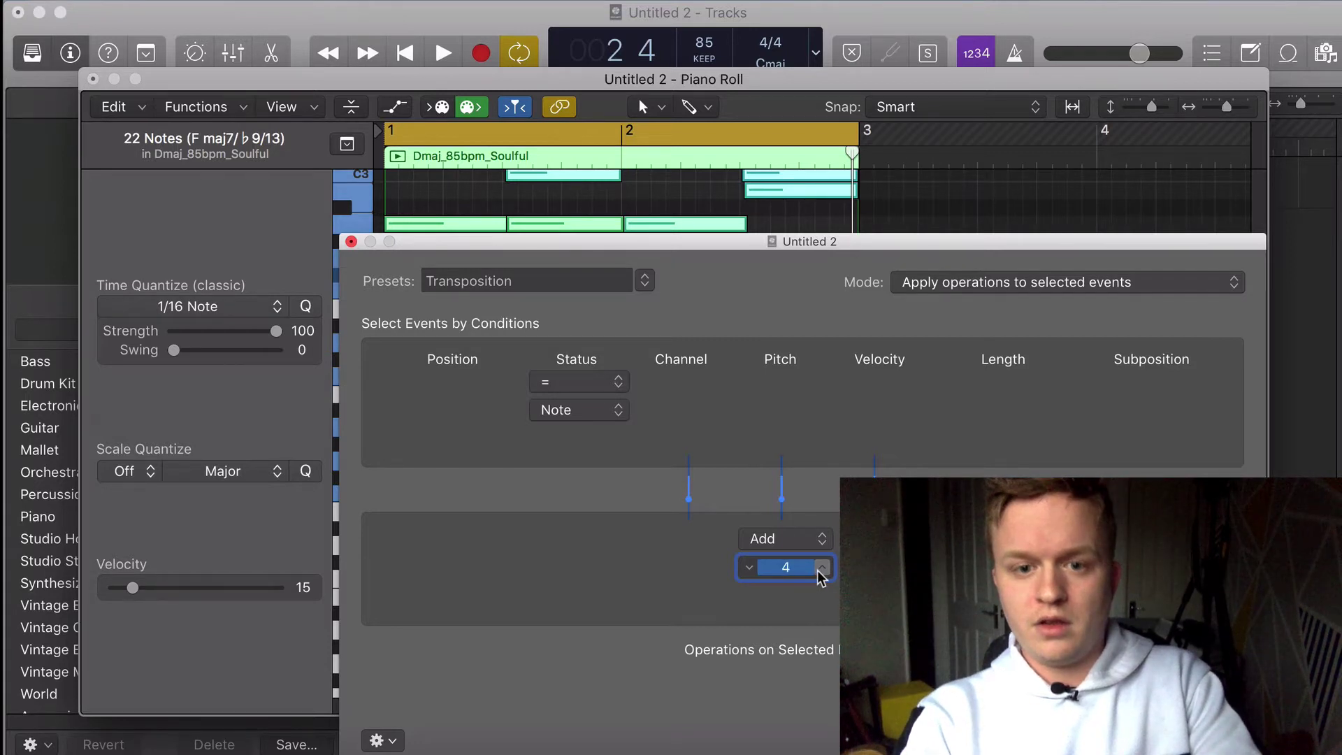
{"action": "key", "text": "Return"}
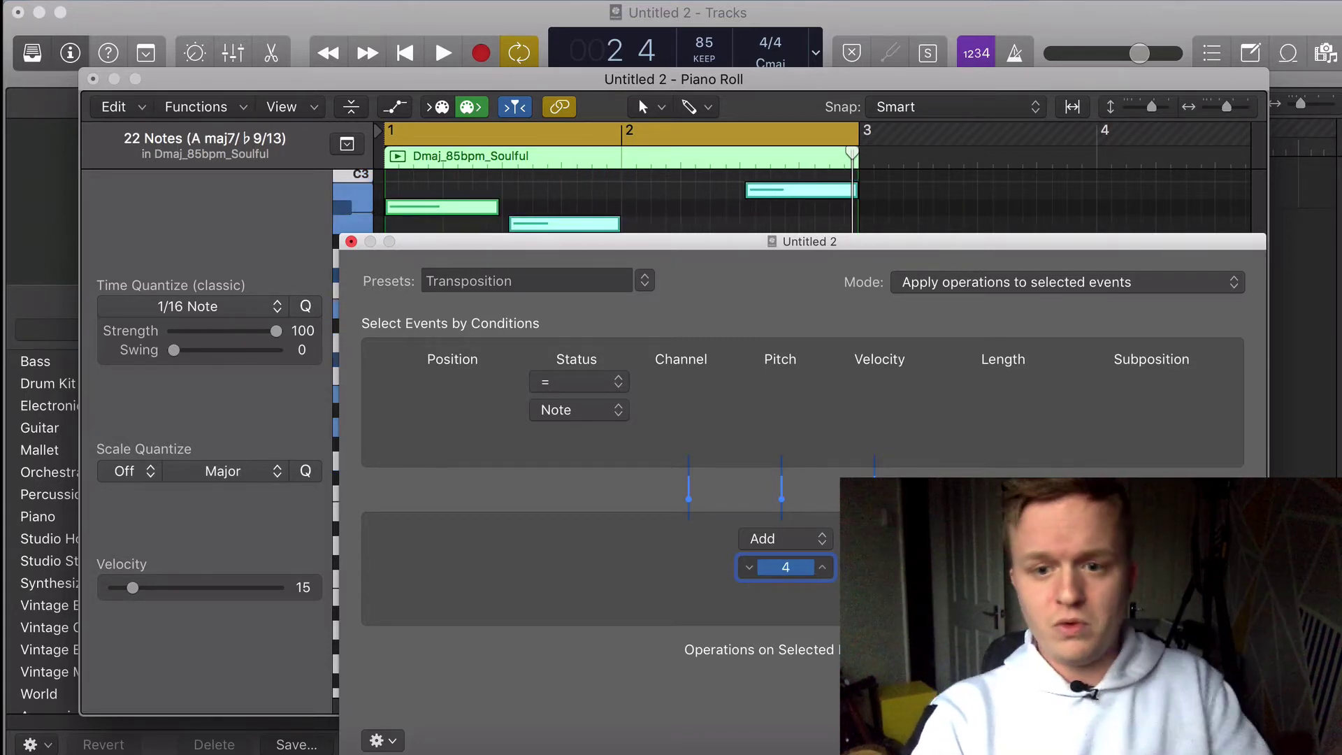
{"action": "left_click_drag", "start_coordinate": [923, 241], "coordinate": [936, 526]}
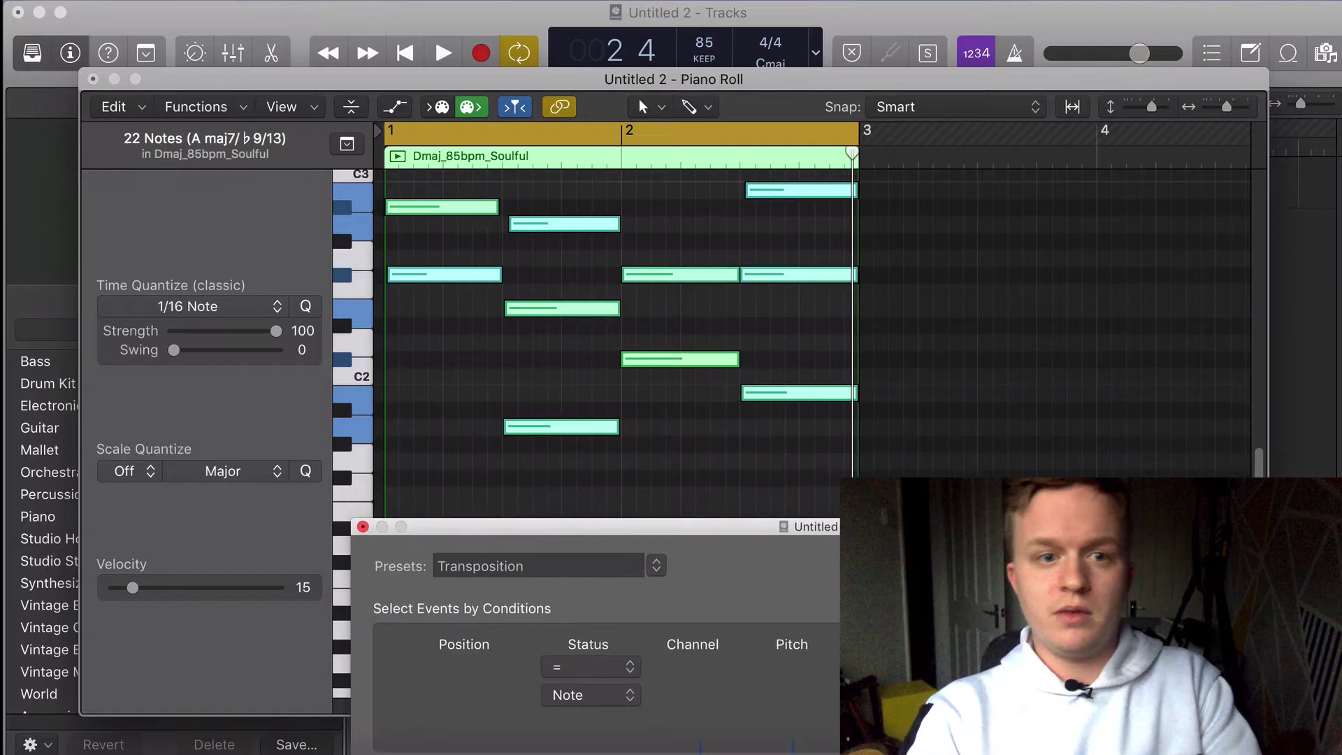
Step: Play the A maj7 loop, return to the Tracks window, and stop playback
{"action": "key", "text": "space"}
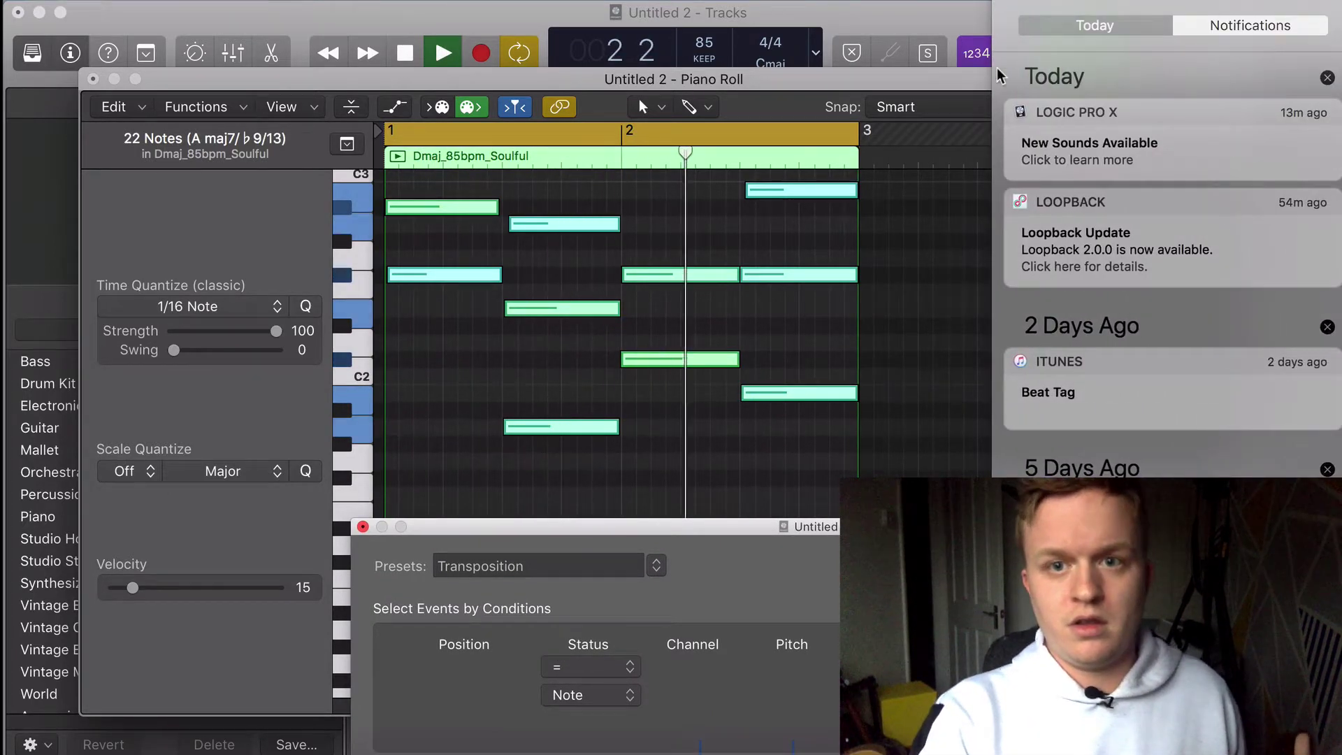
{"action": "left_click", "coordinate": [944, 22]}
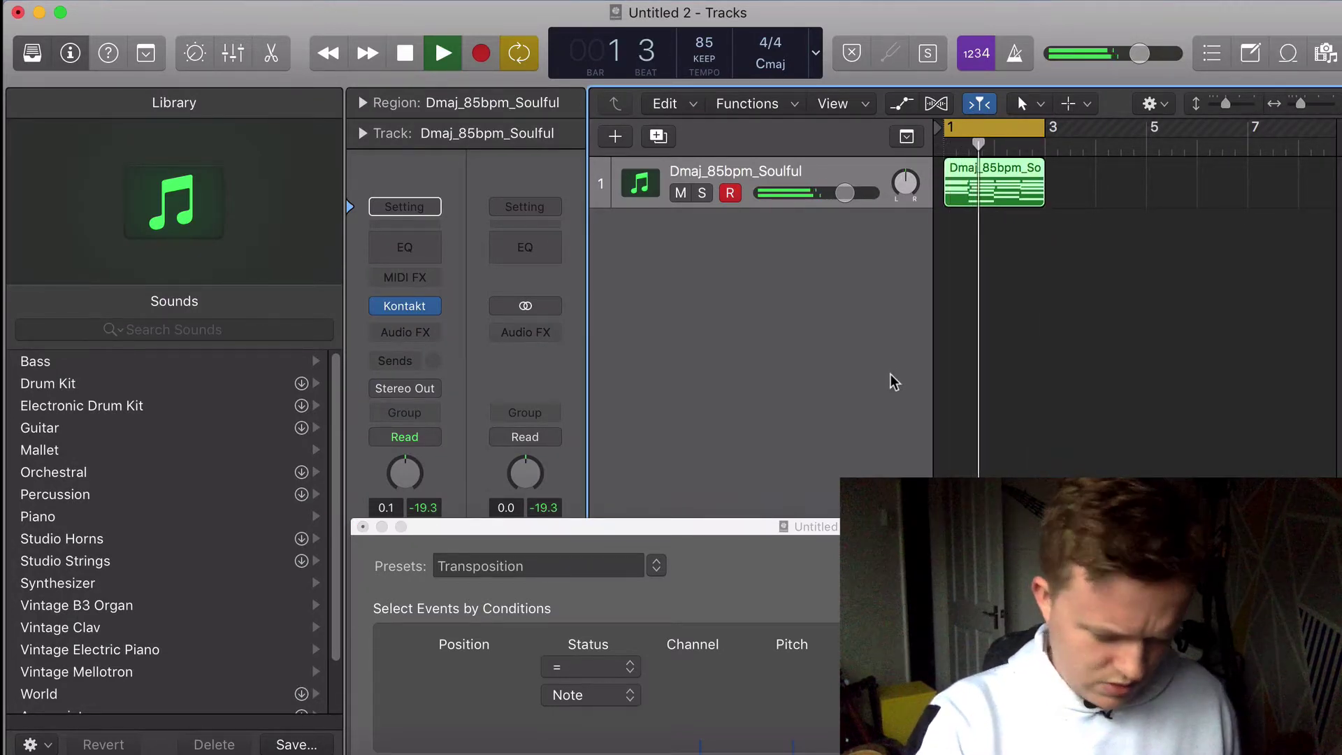
{"action": "key", "text": "space"}
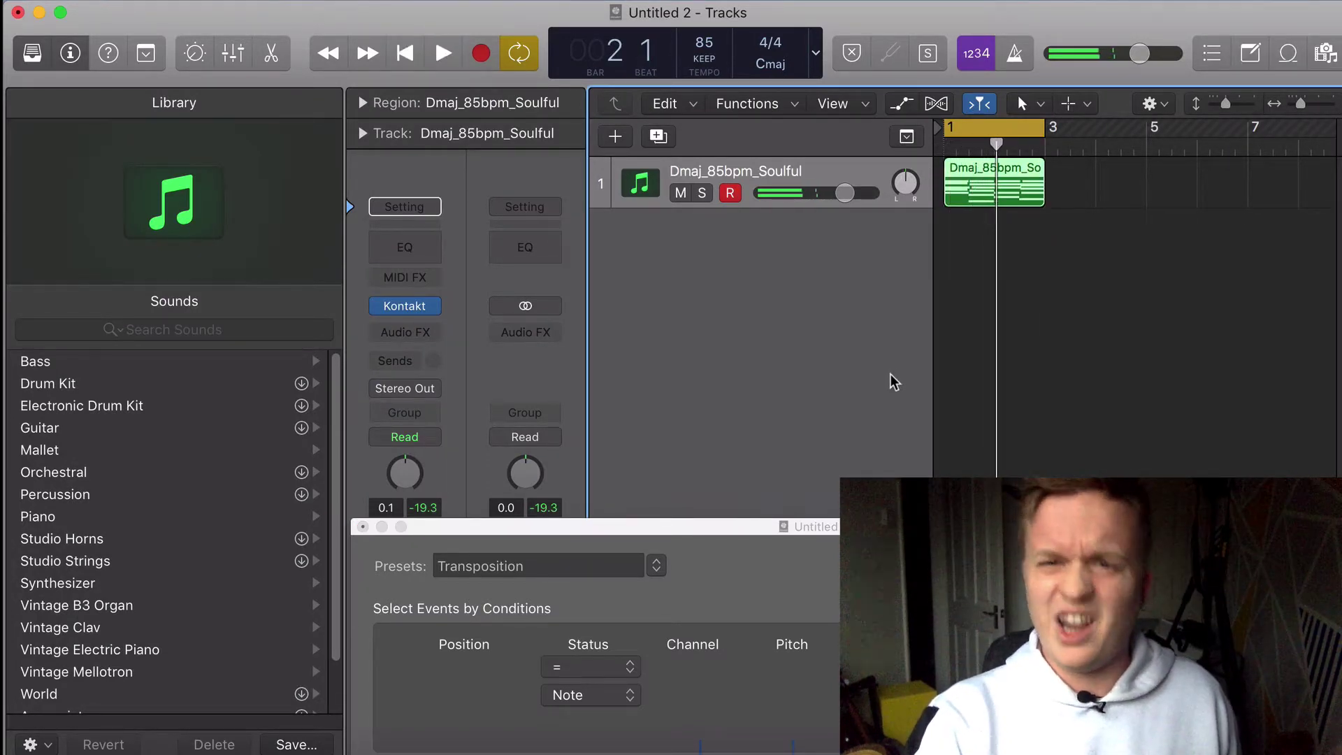
Step: Drag the Add 4 Transposition window up so it is fully visible over the Tracks window
{"action": "left_click_drag", "start_coordinate": [807, 540], "coordinate": [749, 252]}
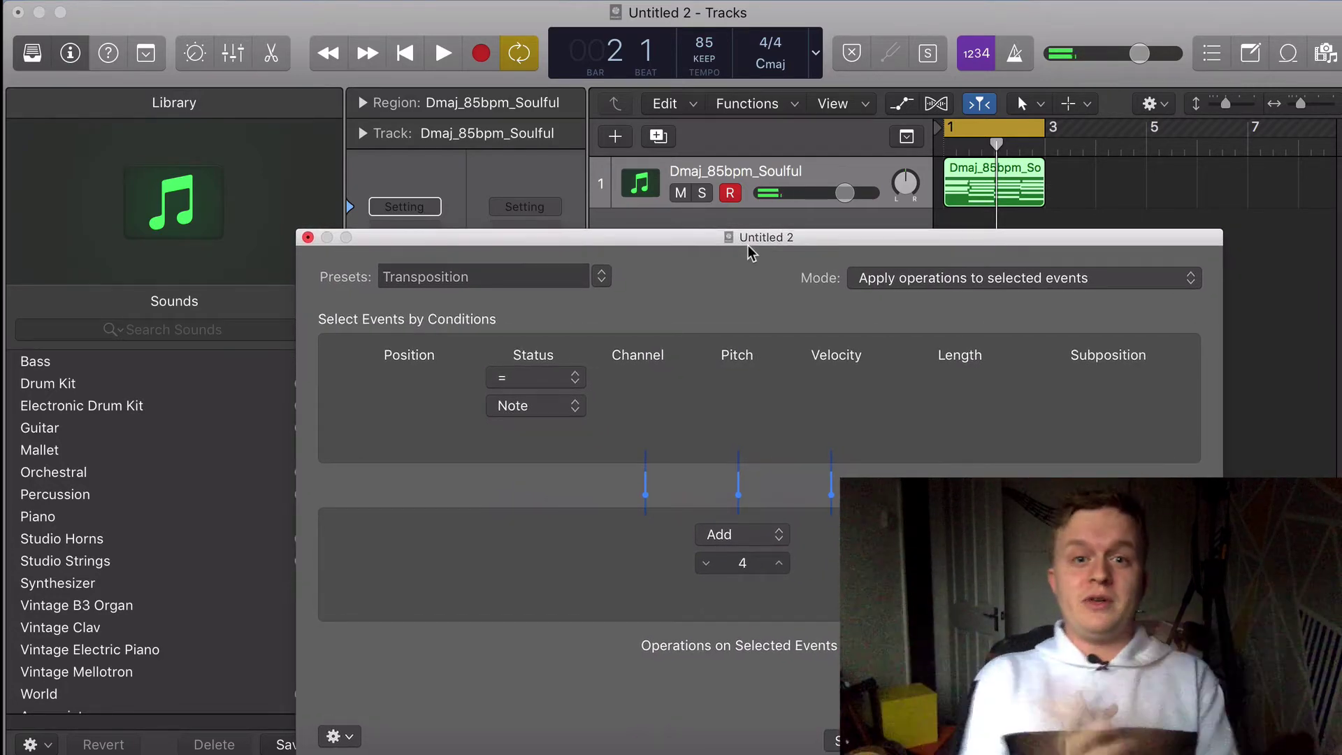